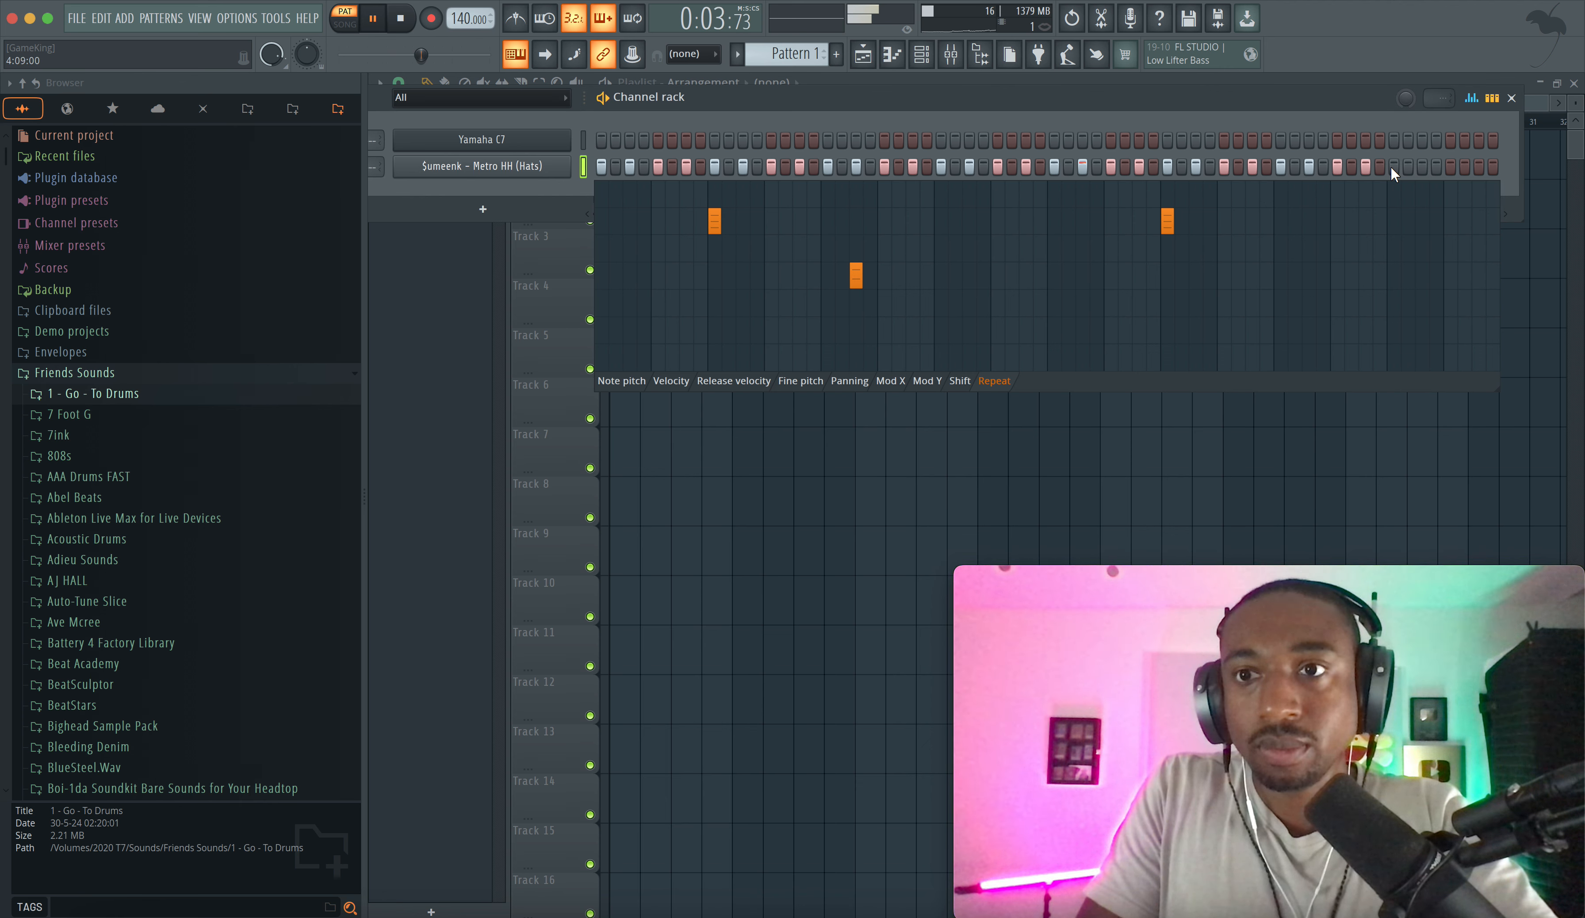
Step: Complete the hi-hat pattern with its final steps and another repeat roll near the end, and show its velocity graph
{"action": "left_click", "coordinate": [1422, 166]}
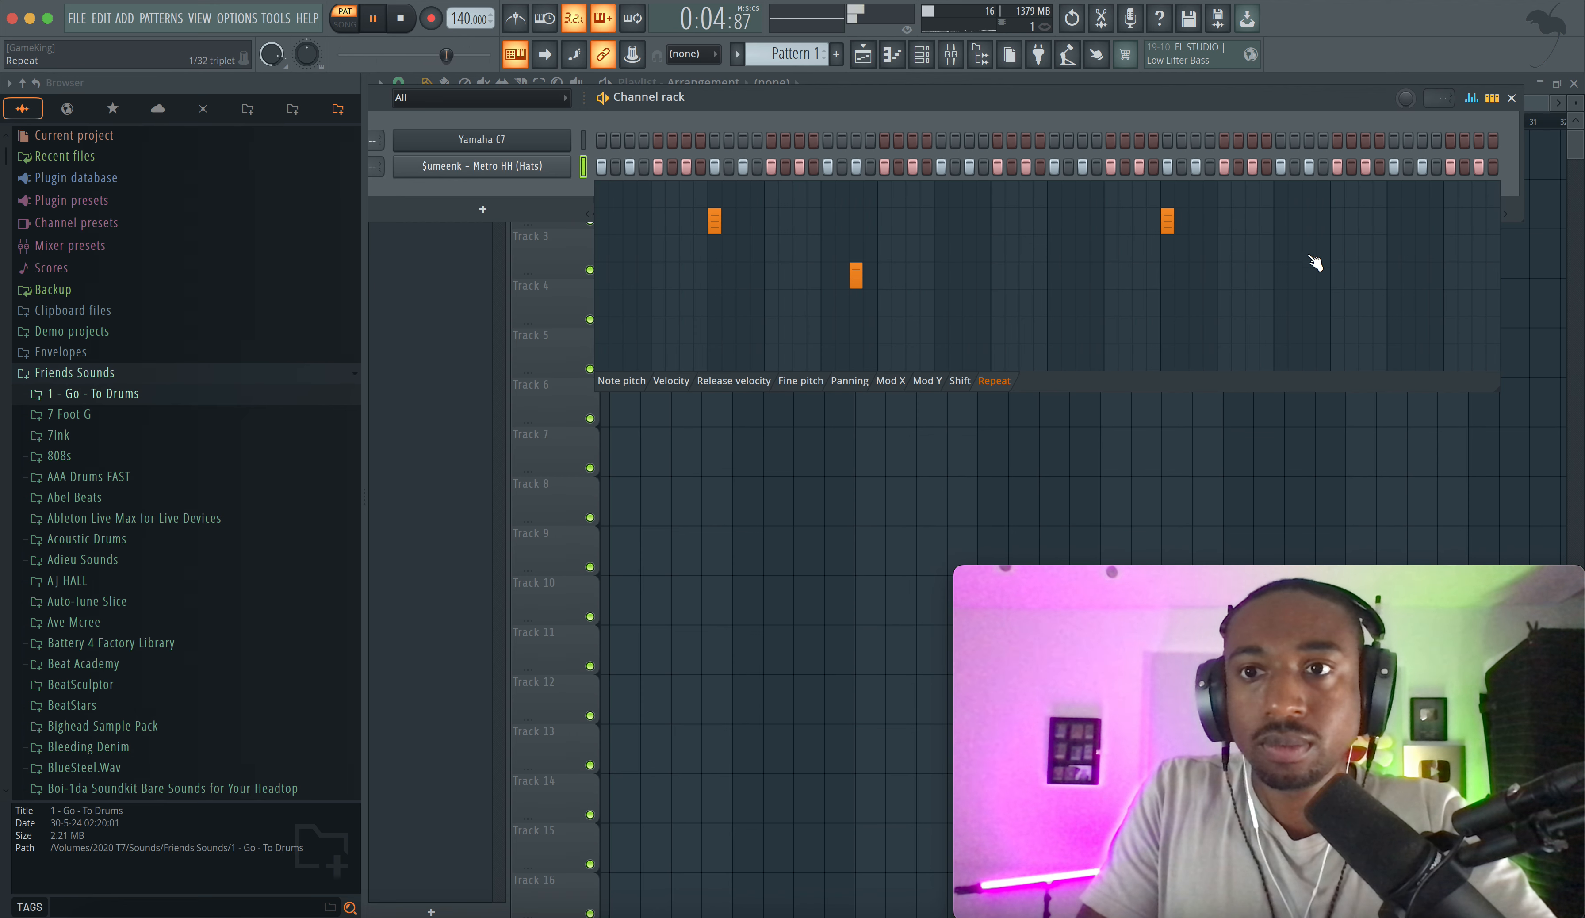
{"action": "left_click", "coordinate": [1311, 275]}
{"action": "key", "text": "space"}
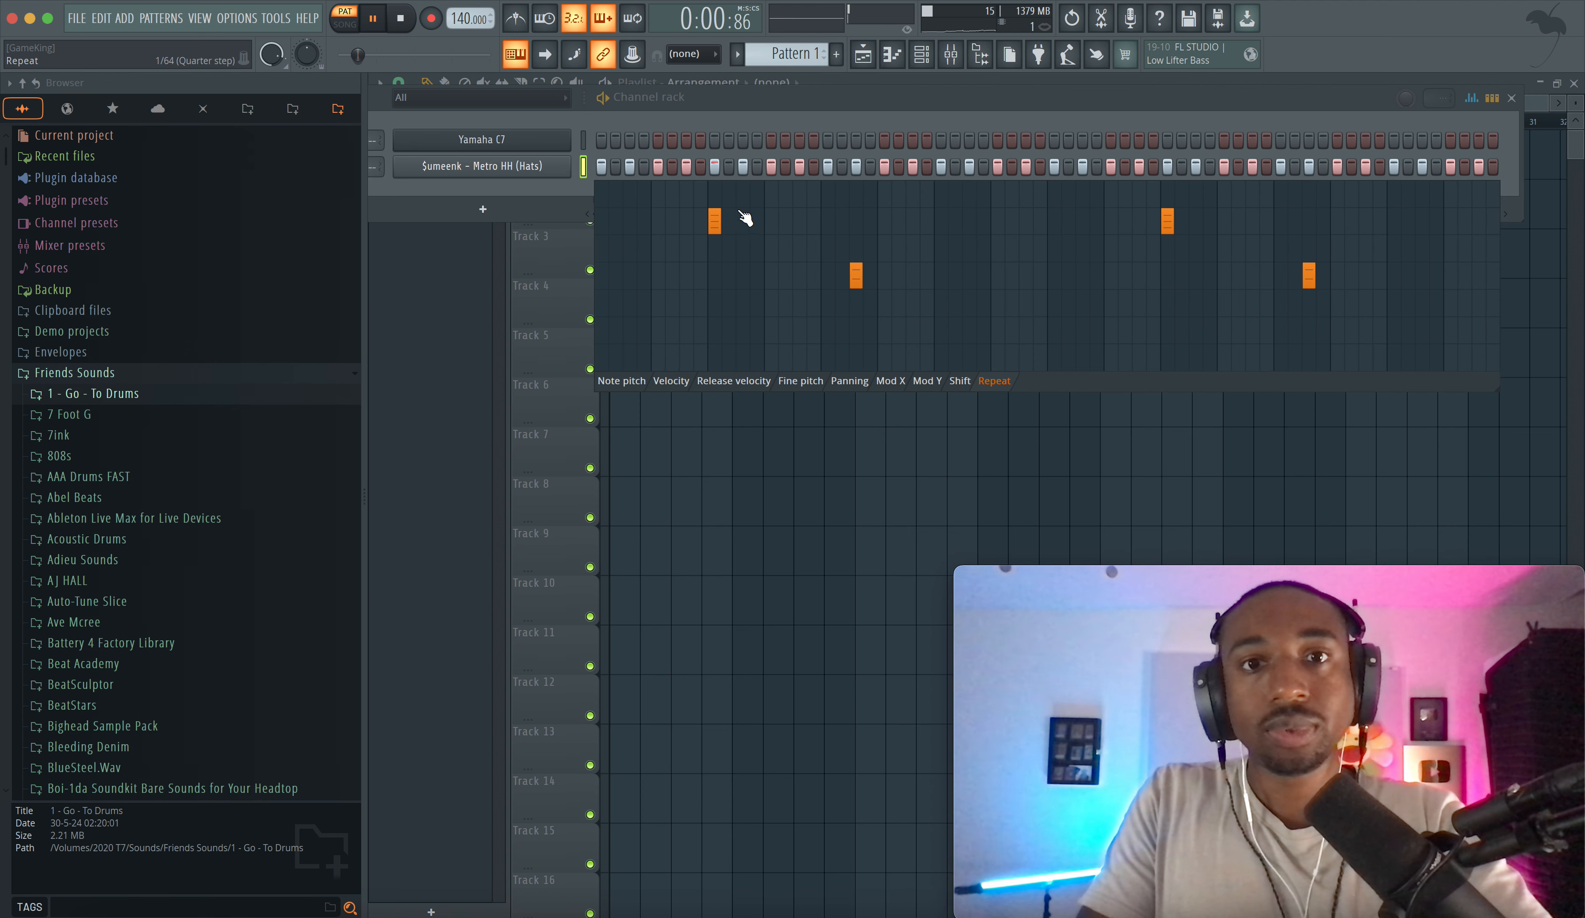
{"action": "left_click", "coordinate": [674, 380]}
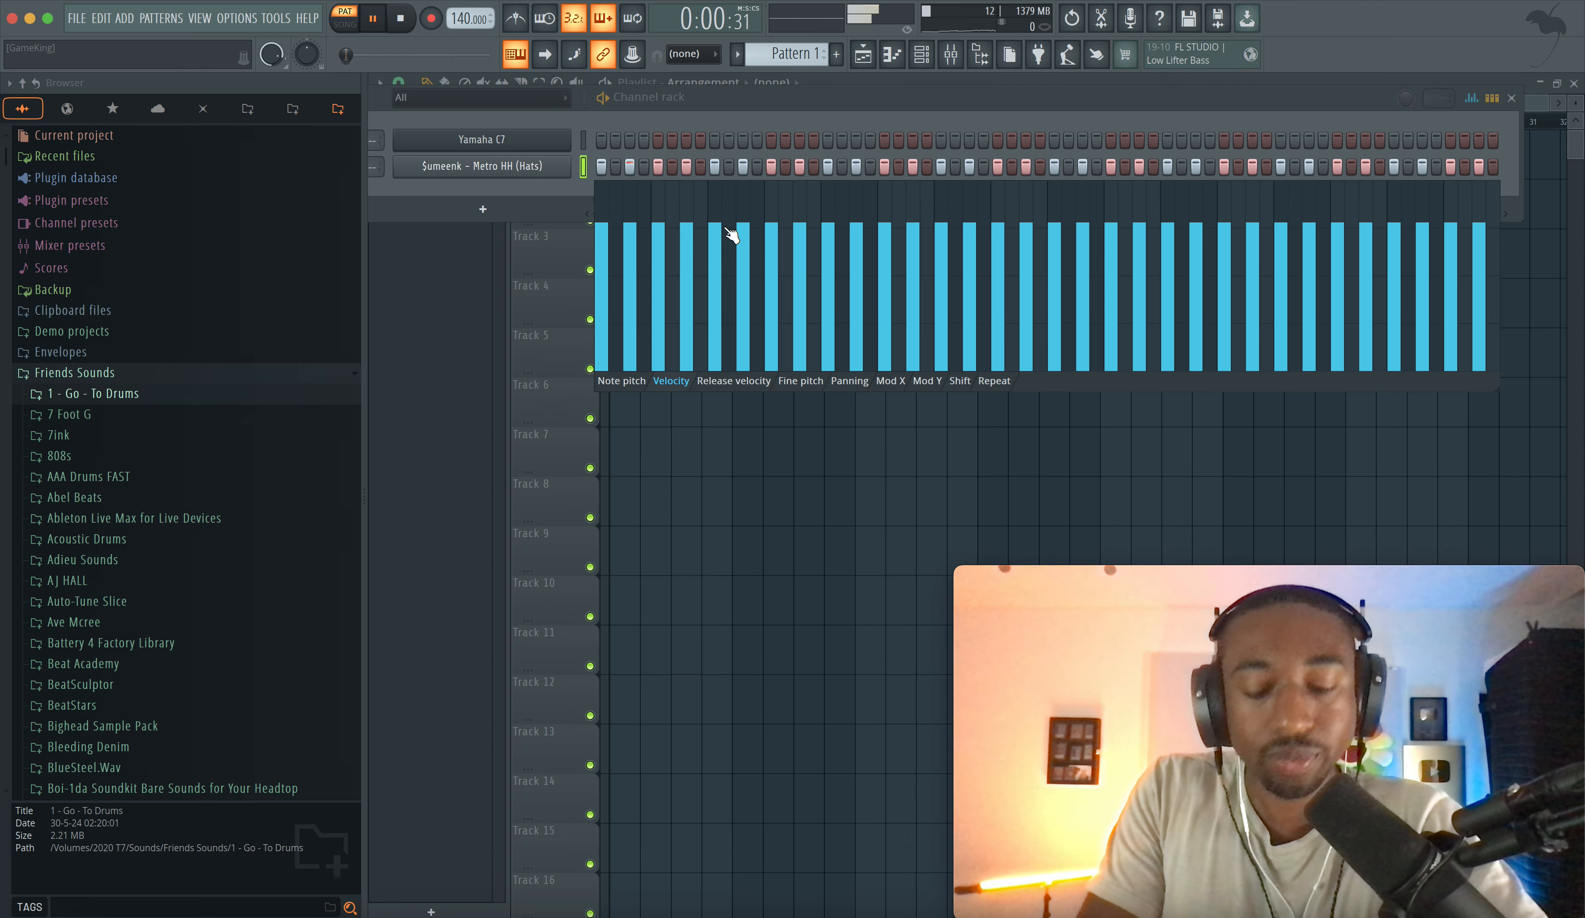
Step: Open the chord progression generator in the Yamaha C7 channel's piano roll and preview the initial progression with the hats
{"action": "right_click", "coordinate": [580, 137]}
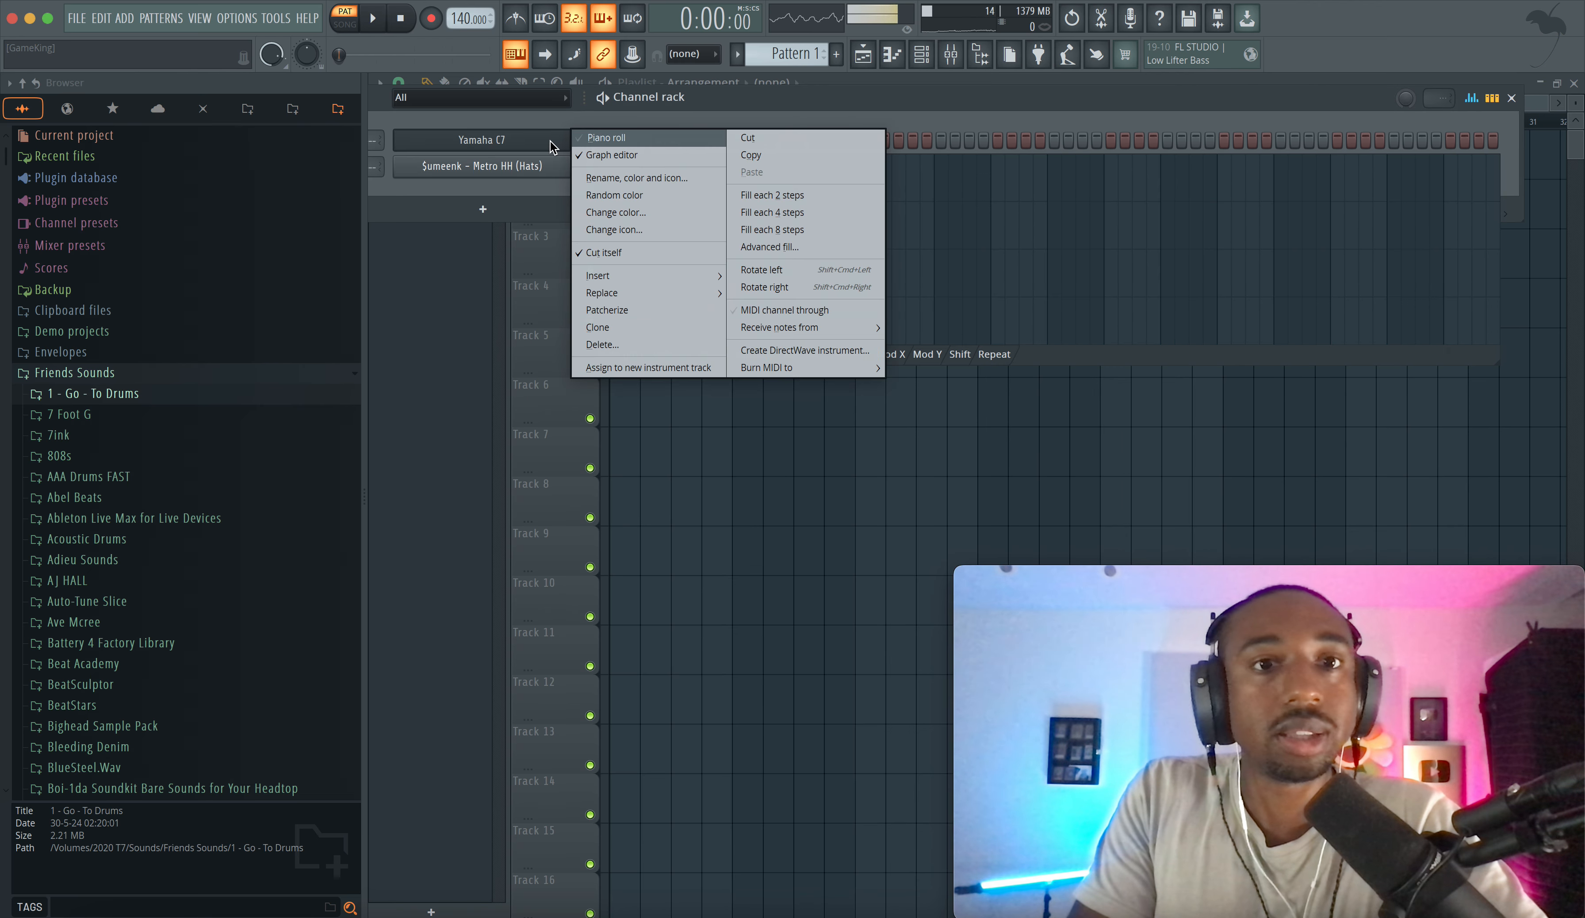
{"action": "left_click", "coordinate": [606, 137]}
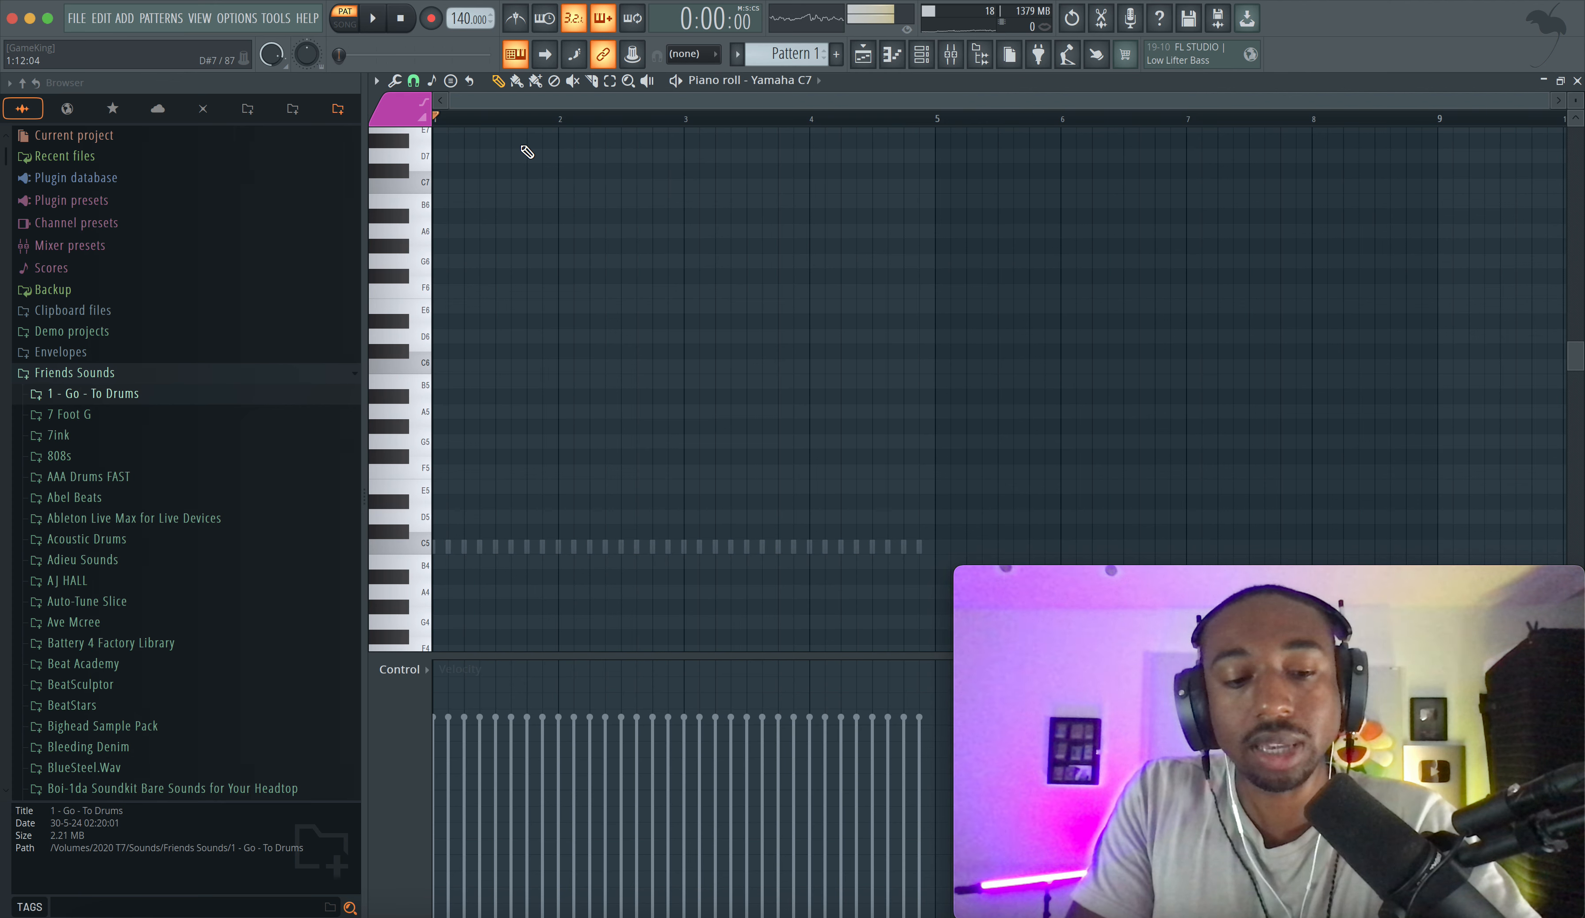
{"action": "left_click", "coordinate": [395, 85]}
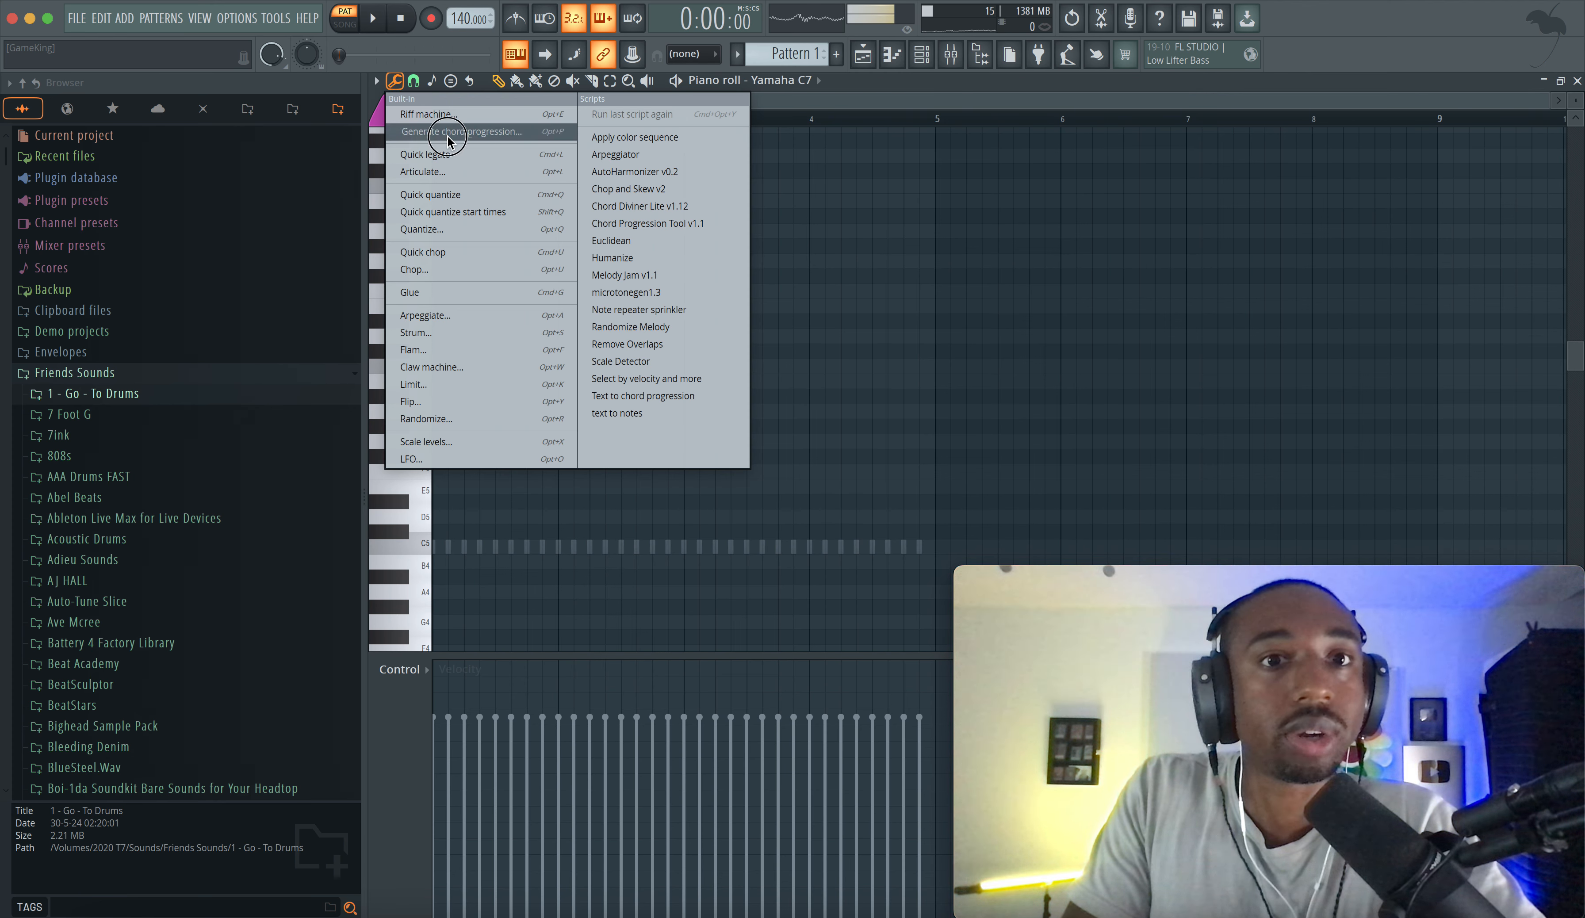
{"action": "left_click", "coordinate": [460, 131]}
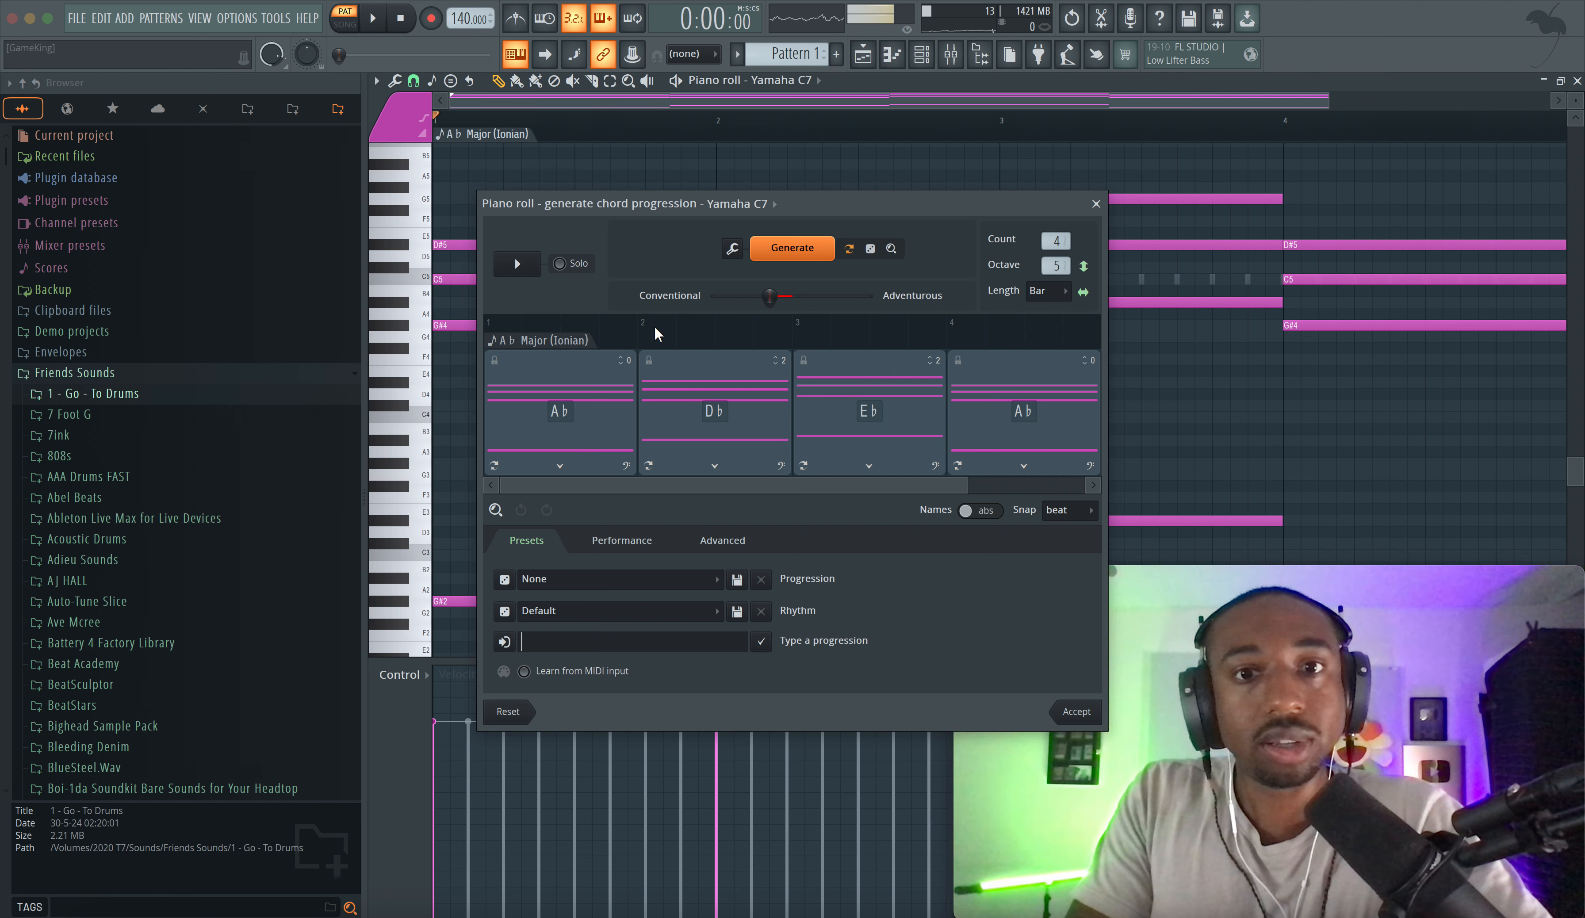
{"action": "key", "text": "space"}
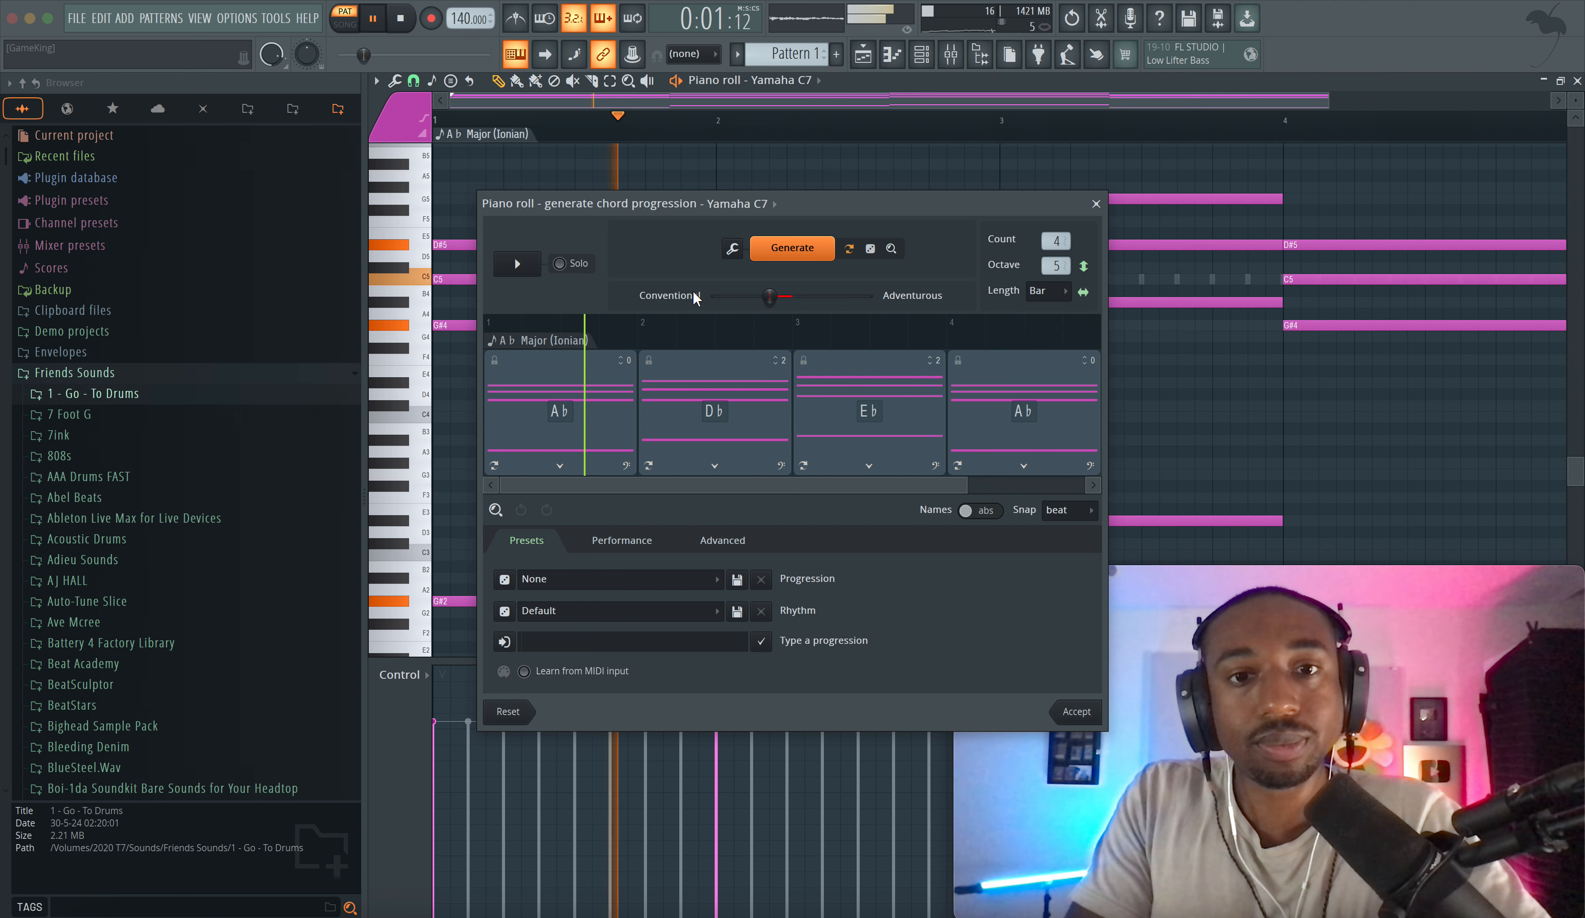
{"action": "key", "text": "space"}
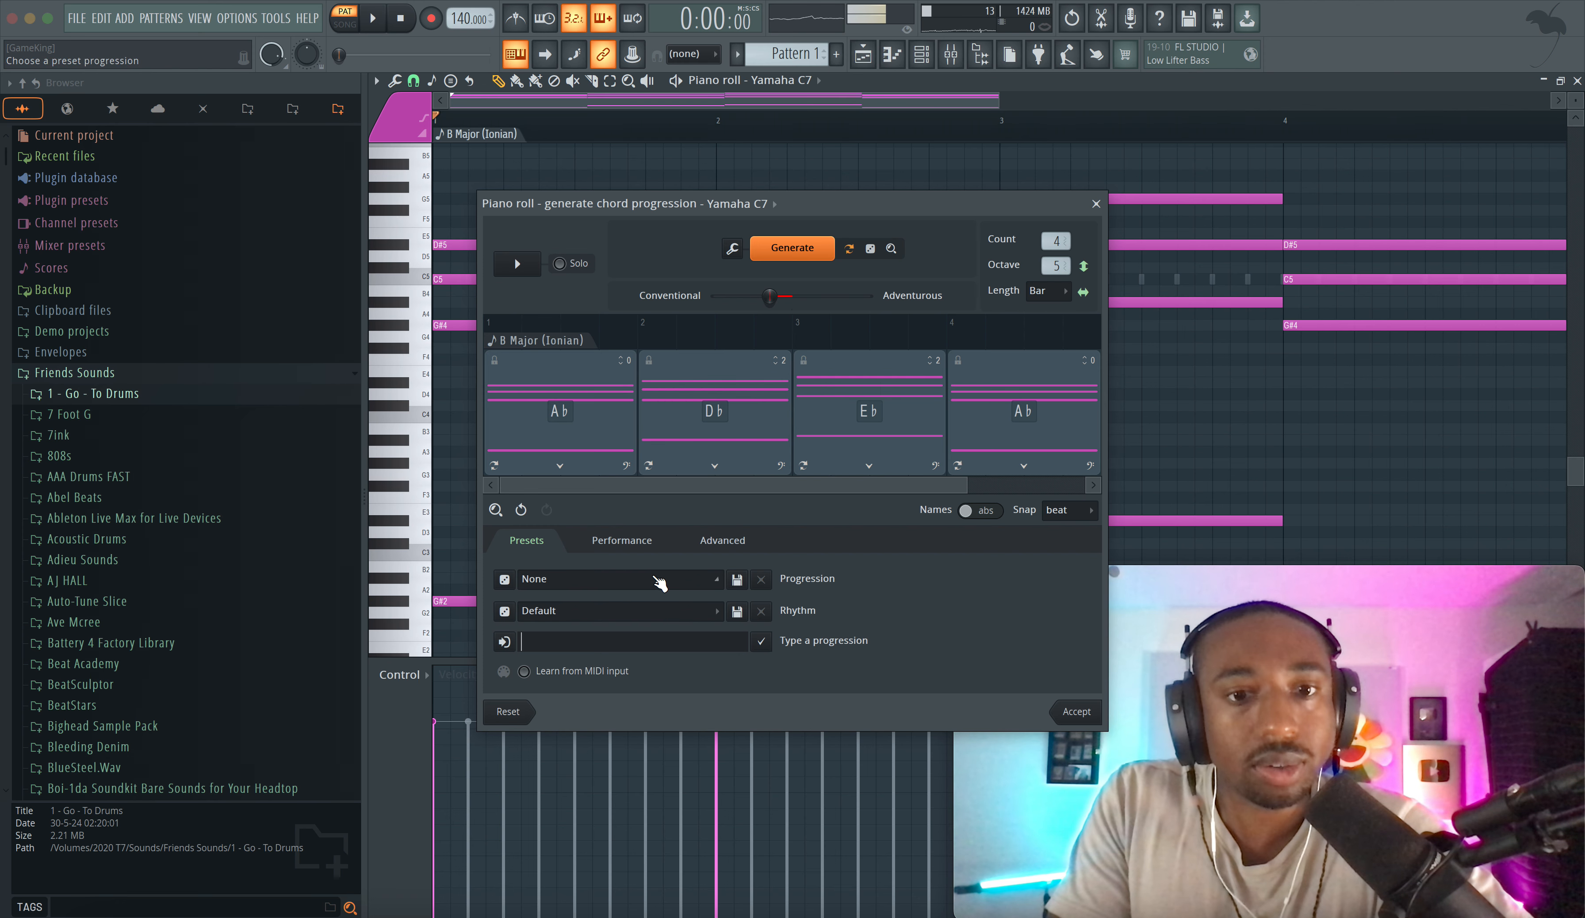
Step: Generate a new four-chord progression in B Major (Ionian), leaving the progression preset at None and the rhythm at Default
{"action": "left_click", "coordinate": [649, 579]}
{"action": "left_click", "coordinate": [910, 579]}
{"action": "left_click", "coordinate": [668, 609]}
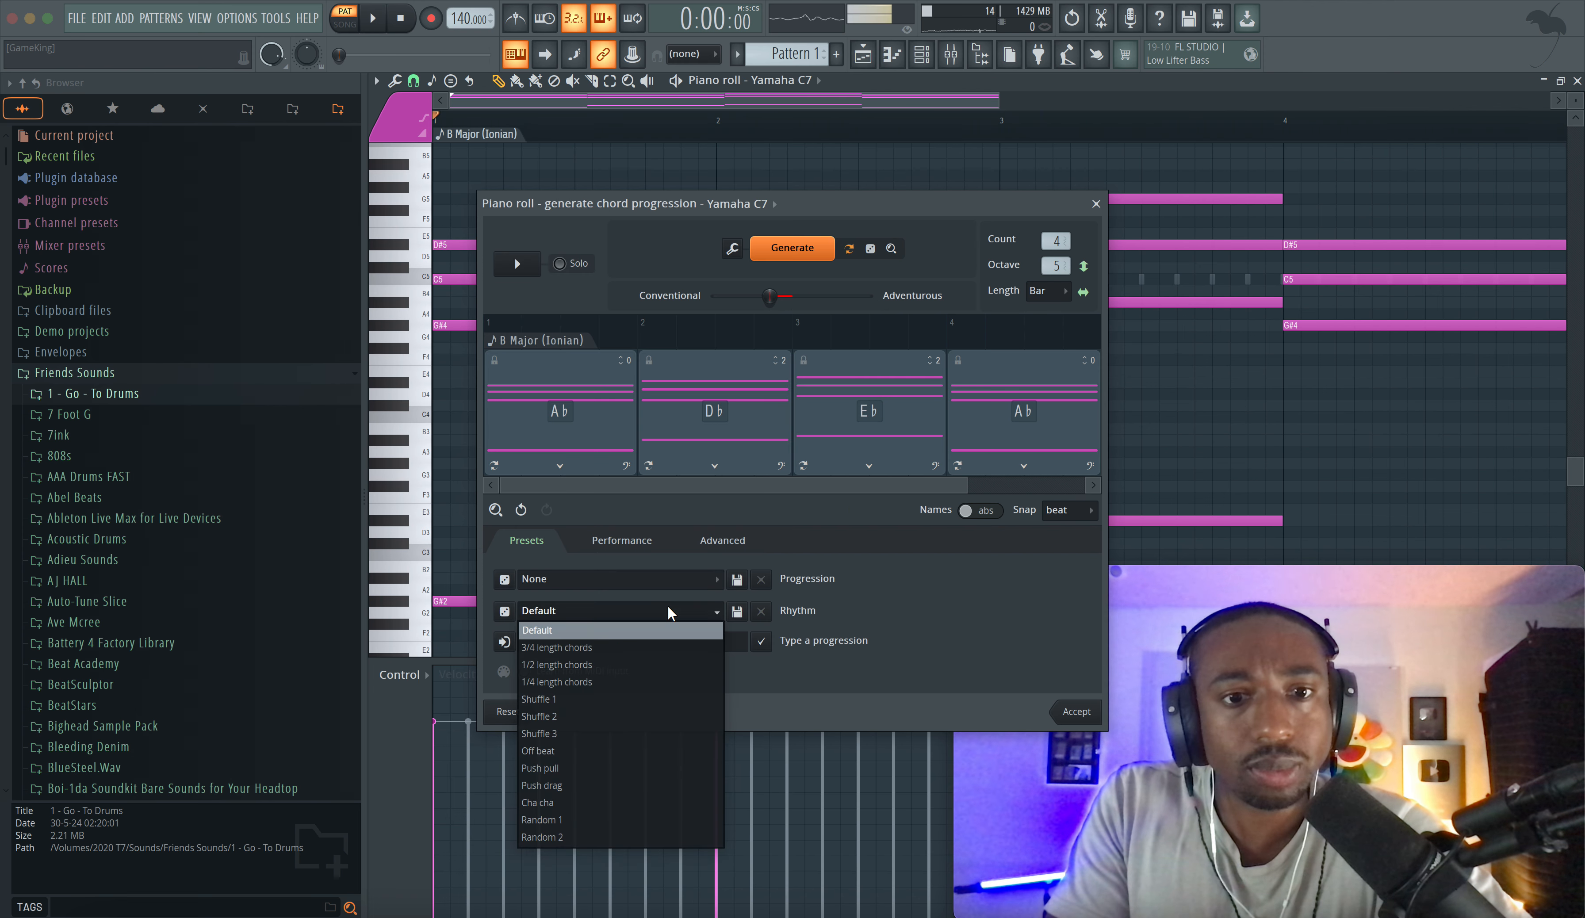
{"action": "left_click", "coordinate": [760, 621]}
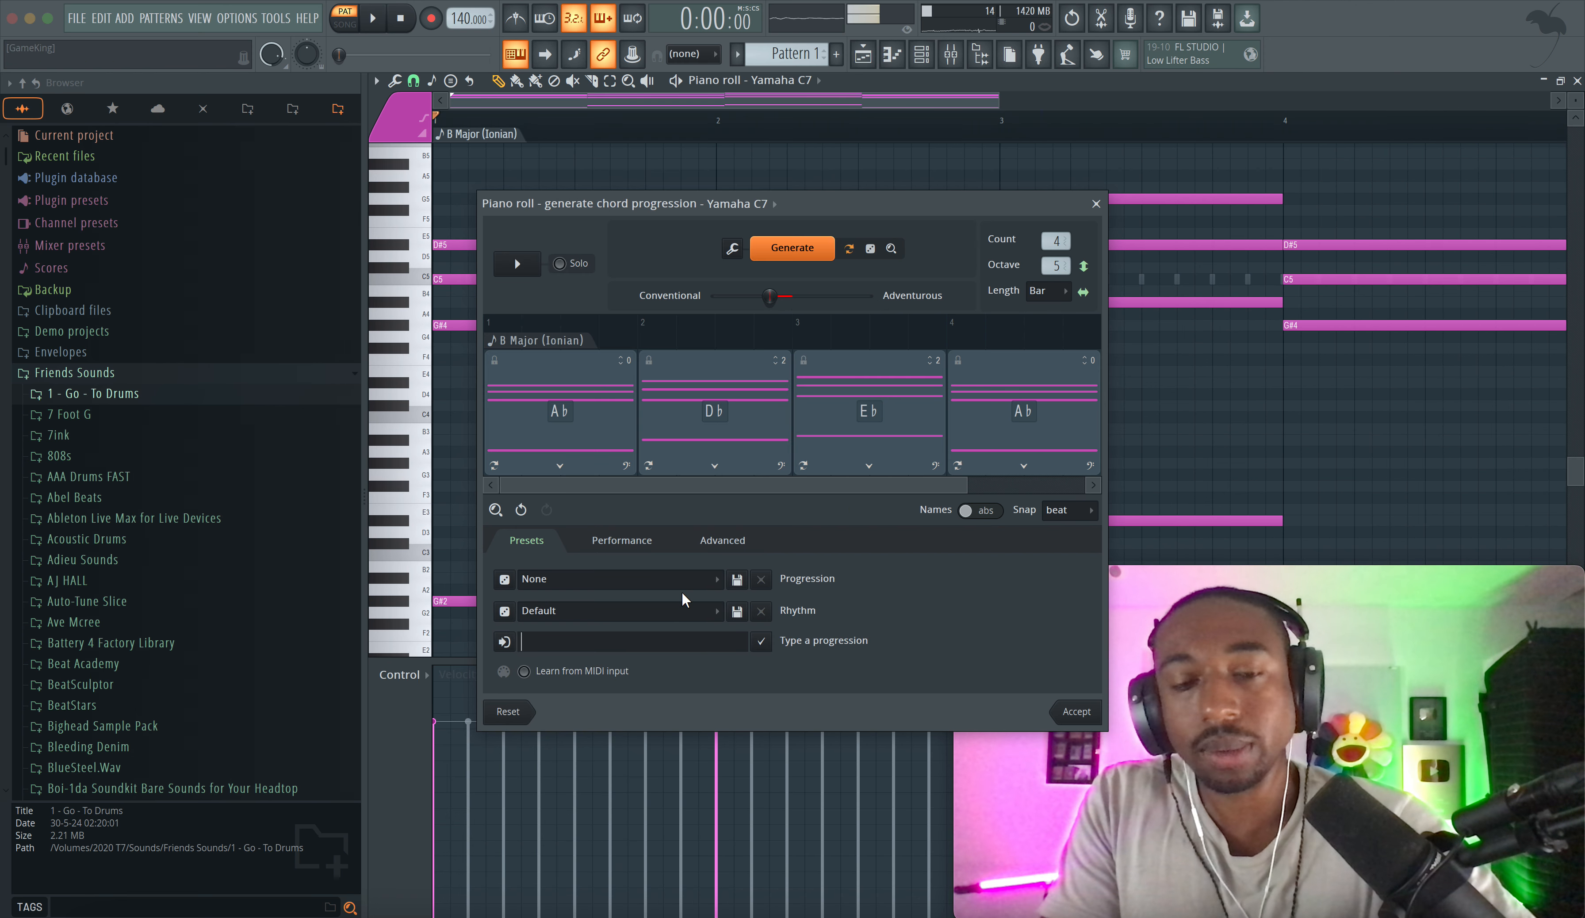
{"action": "left_click", "coordinate": [788, 252]}
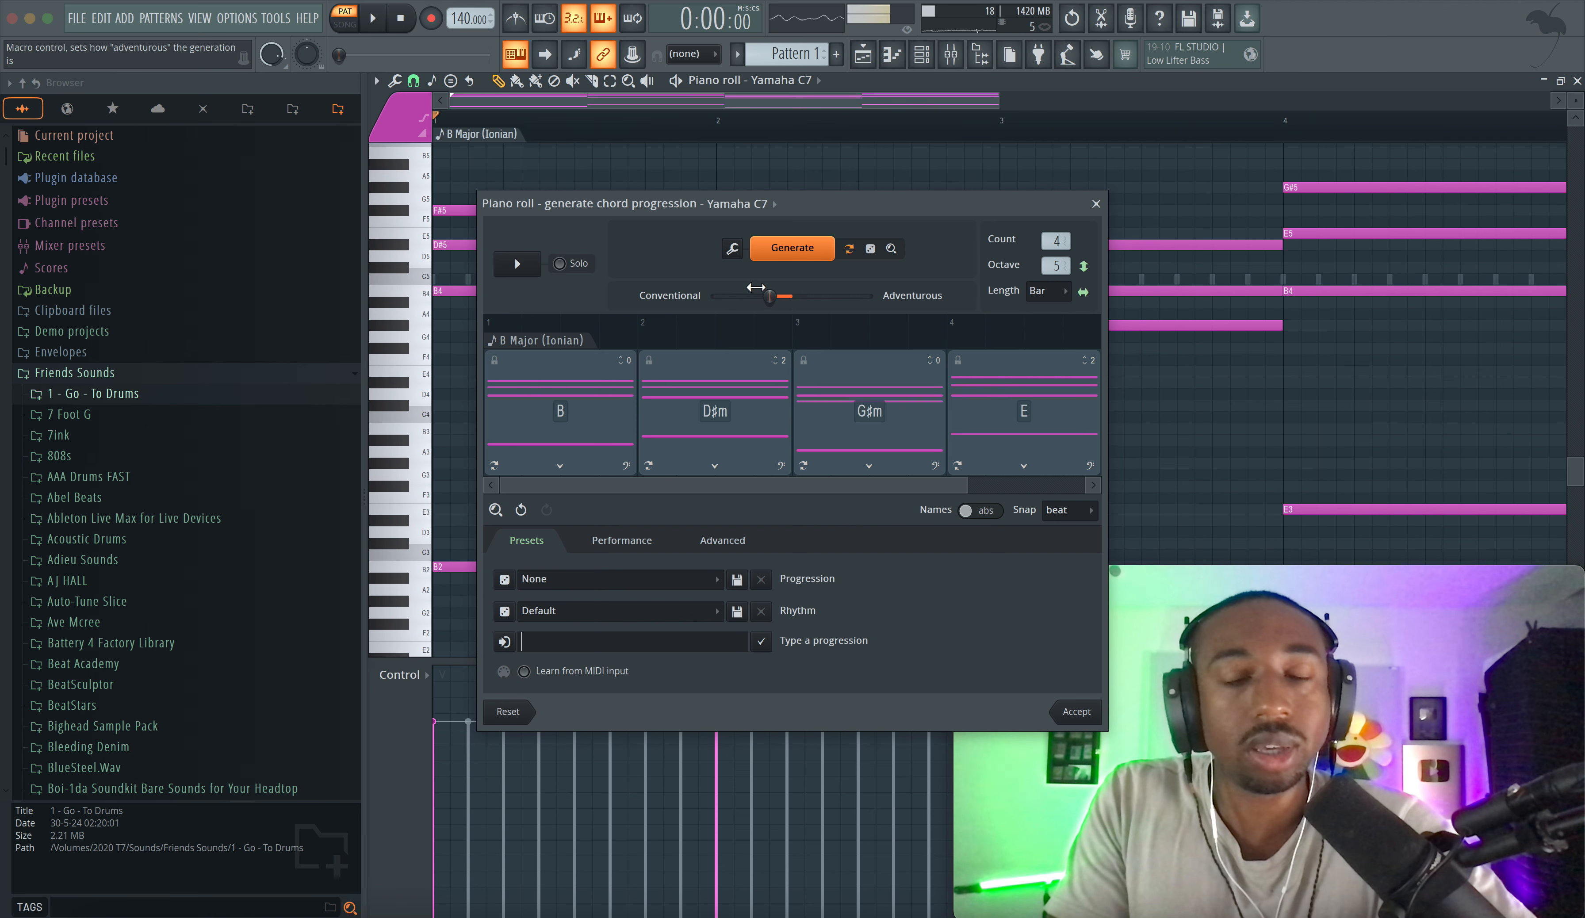
Step: Add a passing chord after the fourth chord, E, and play back the progression
{"action": "key", "text": "space"}
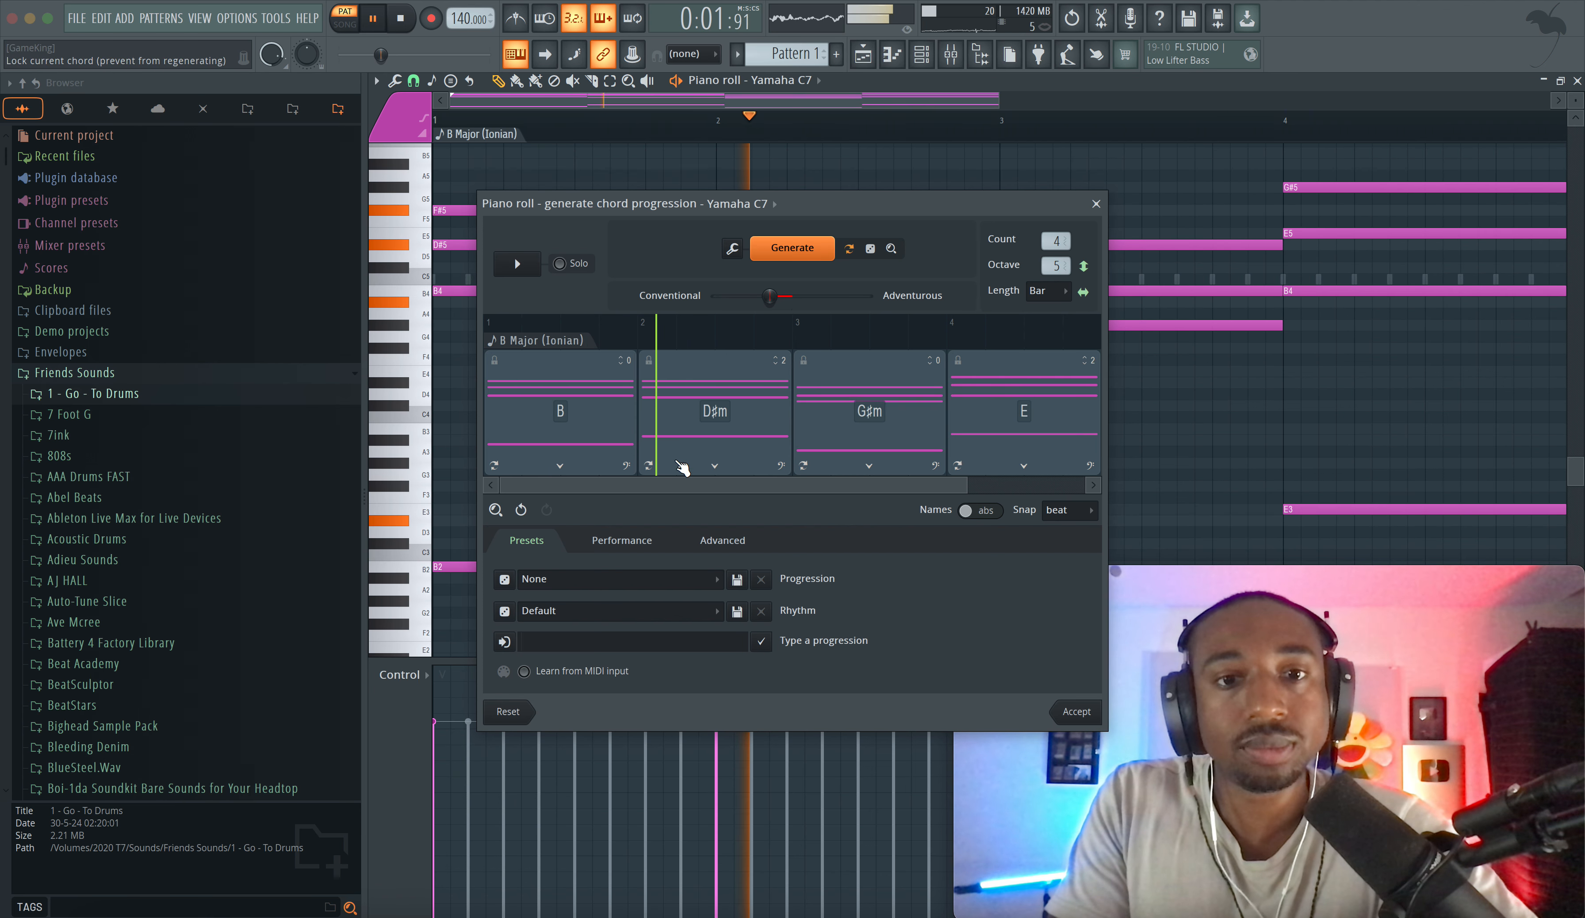
{"action": "right_click", "coordinate": [882, 411]}
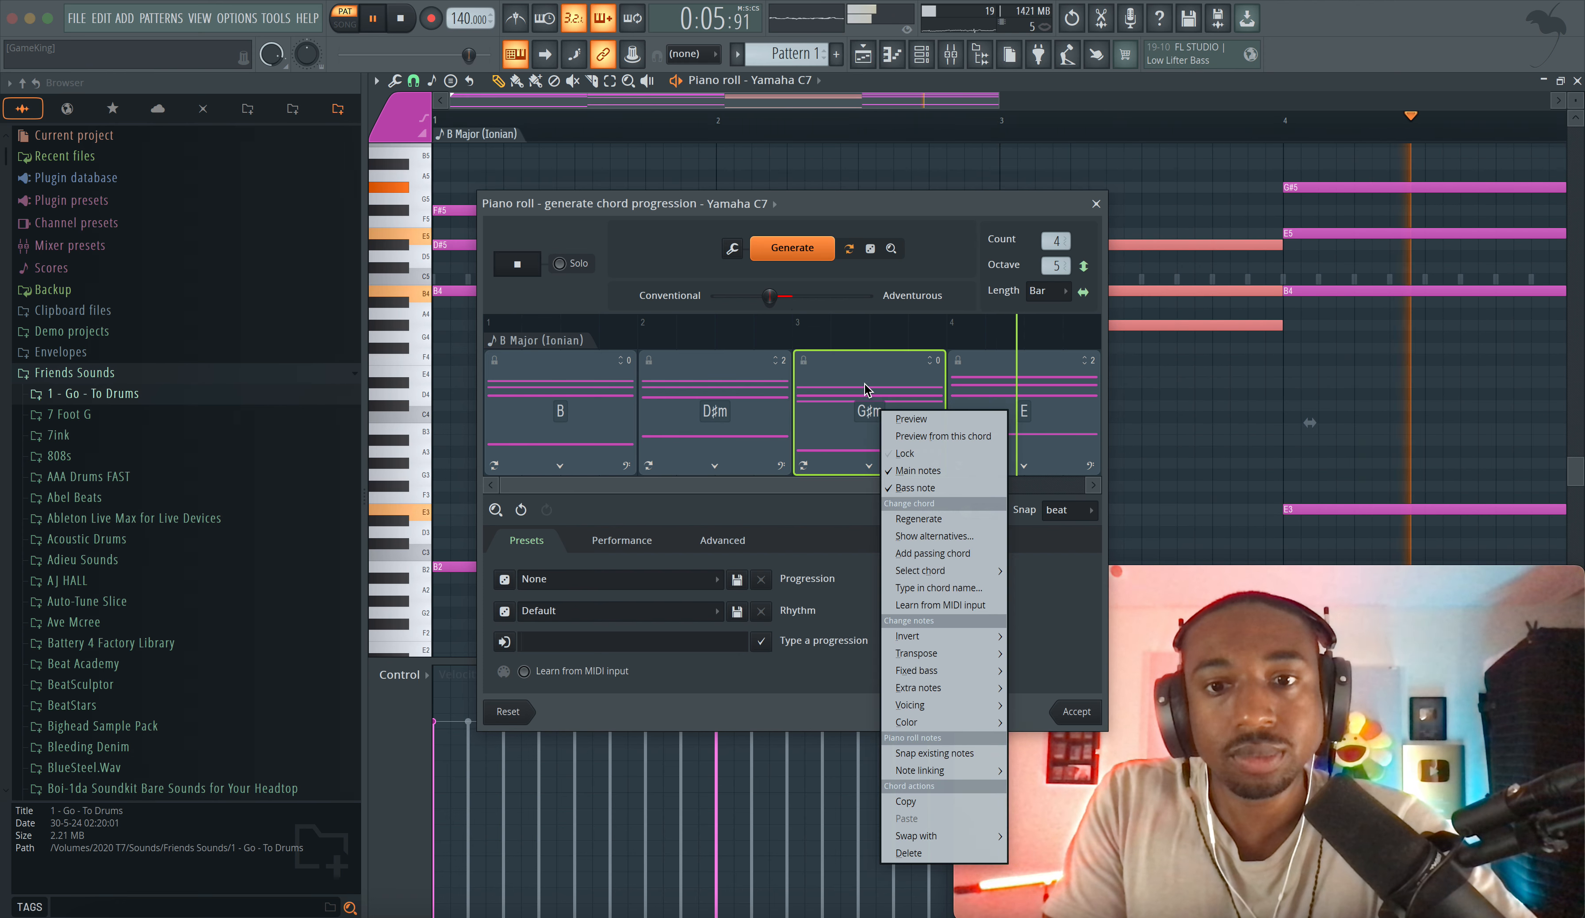
{"action": "key", "text": "space"}
{"action": "right_click", "coordinate": [871, 389]}
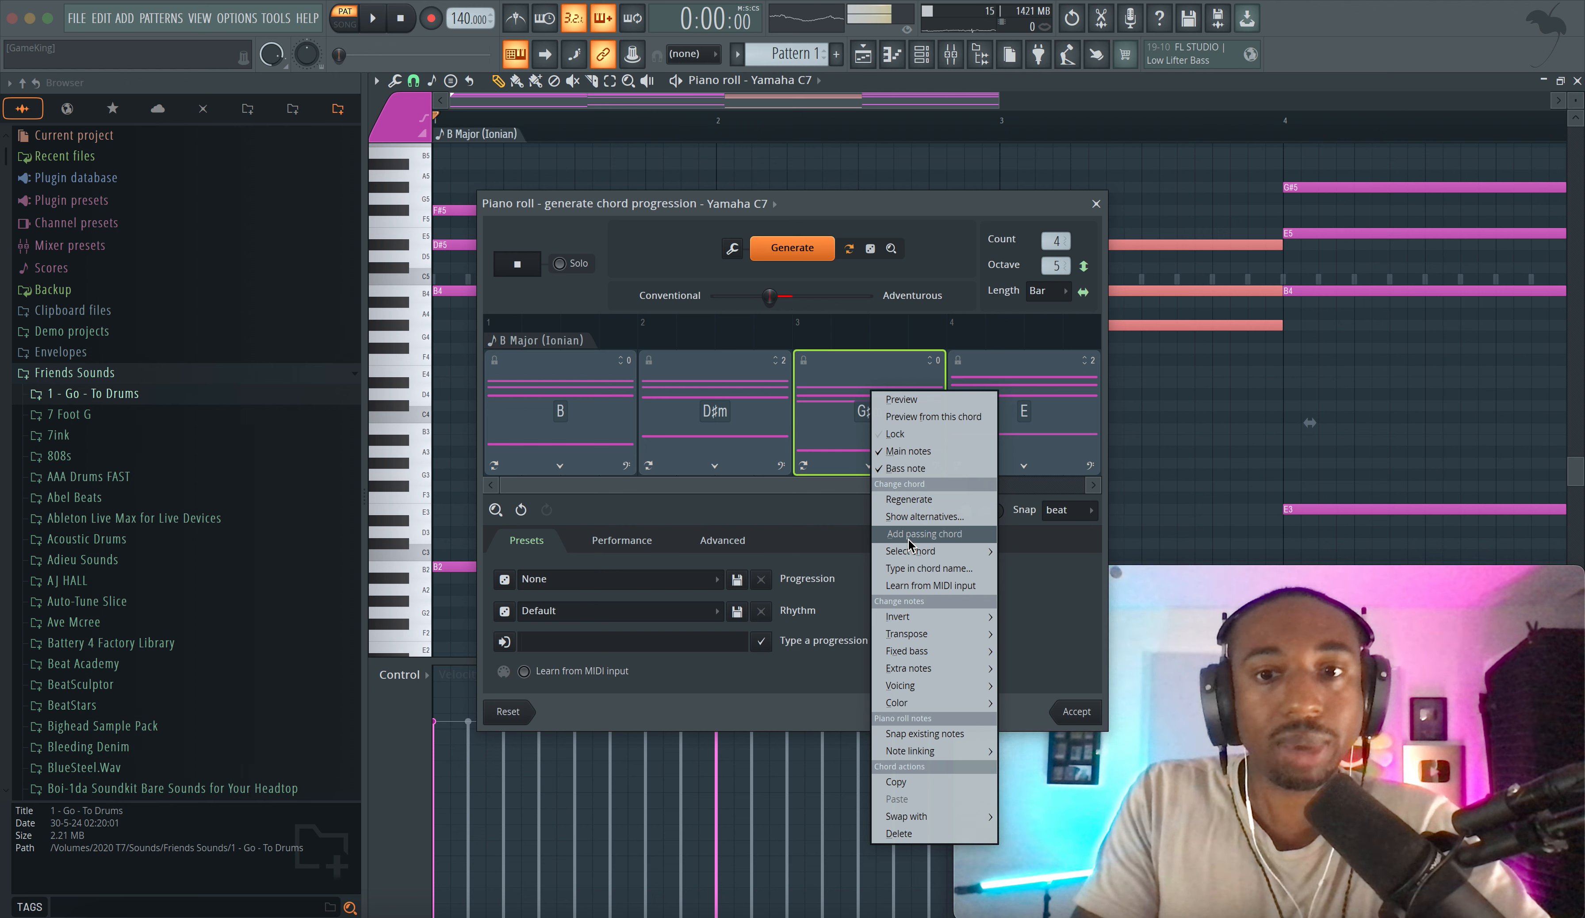
{"action": "right_click", "coordinate": [1025, 407]}
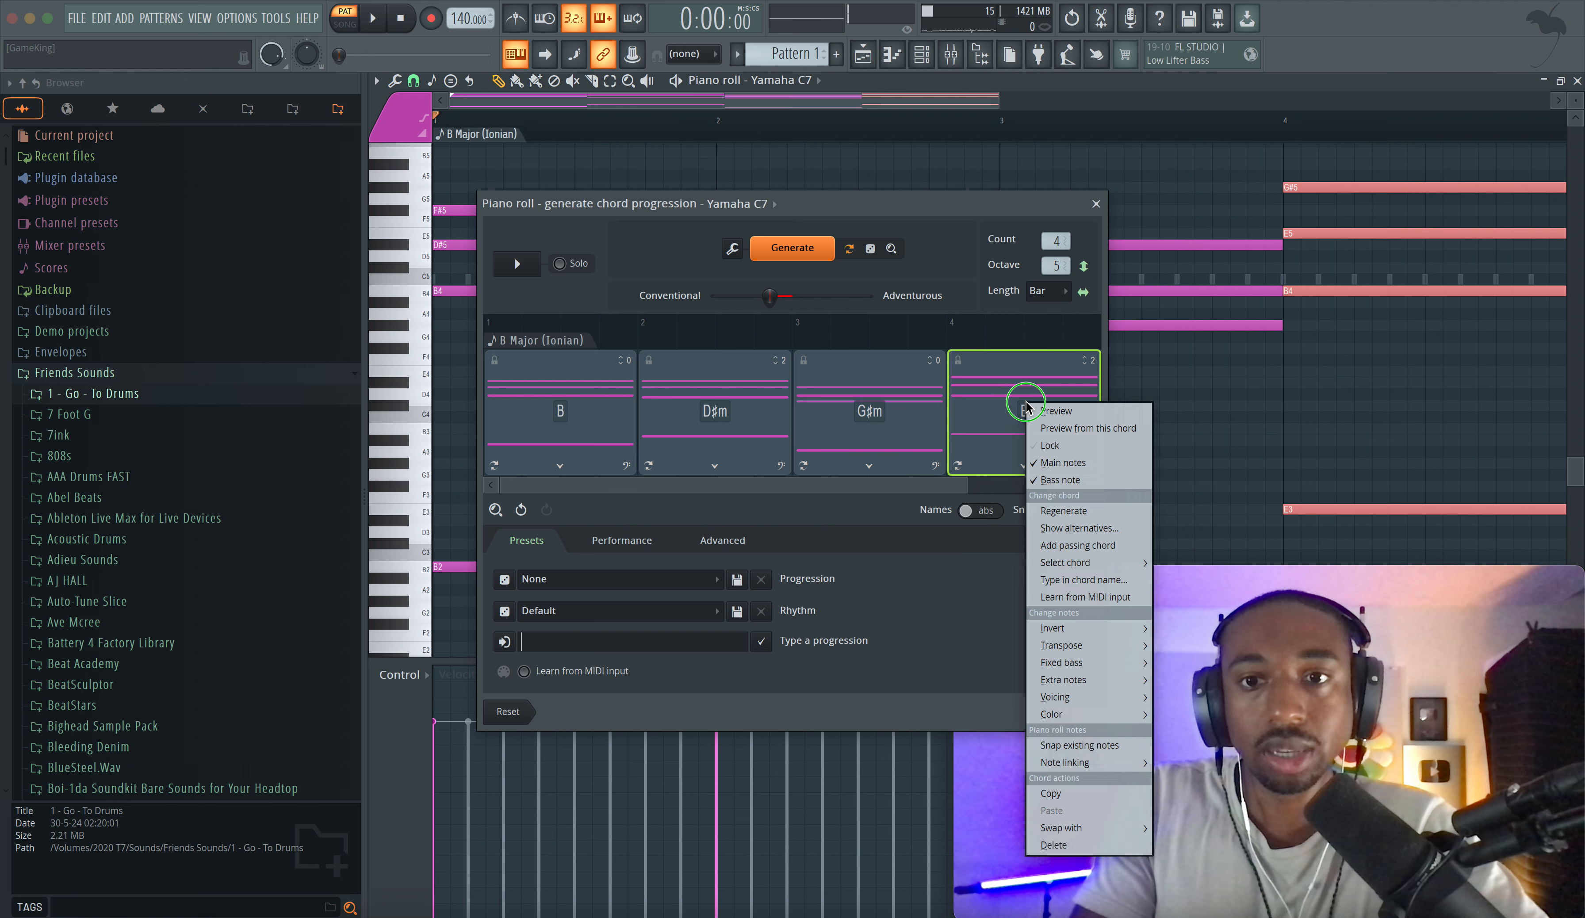
{"action": "left_click", "coordinate": [1055, 545]}
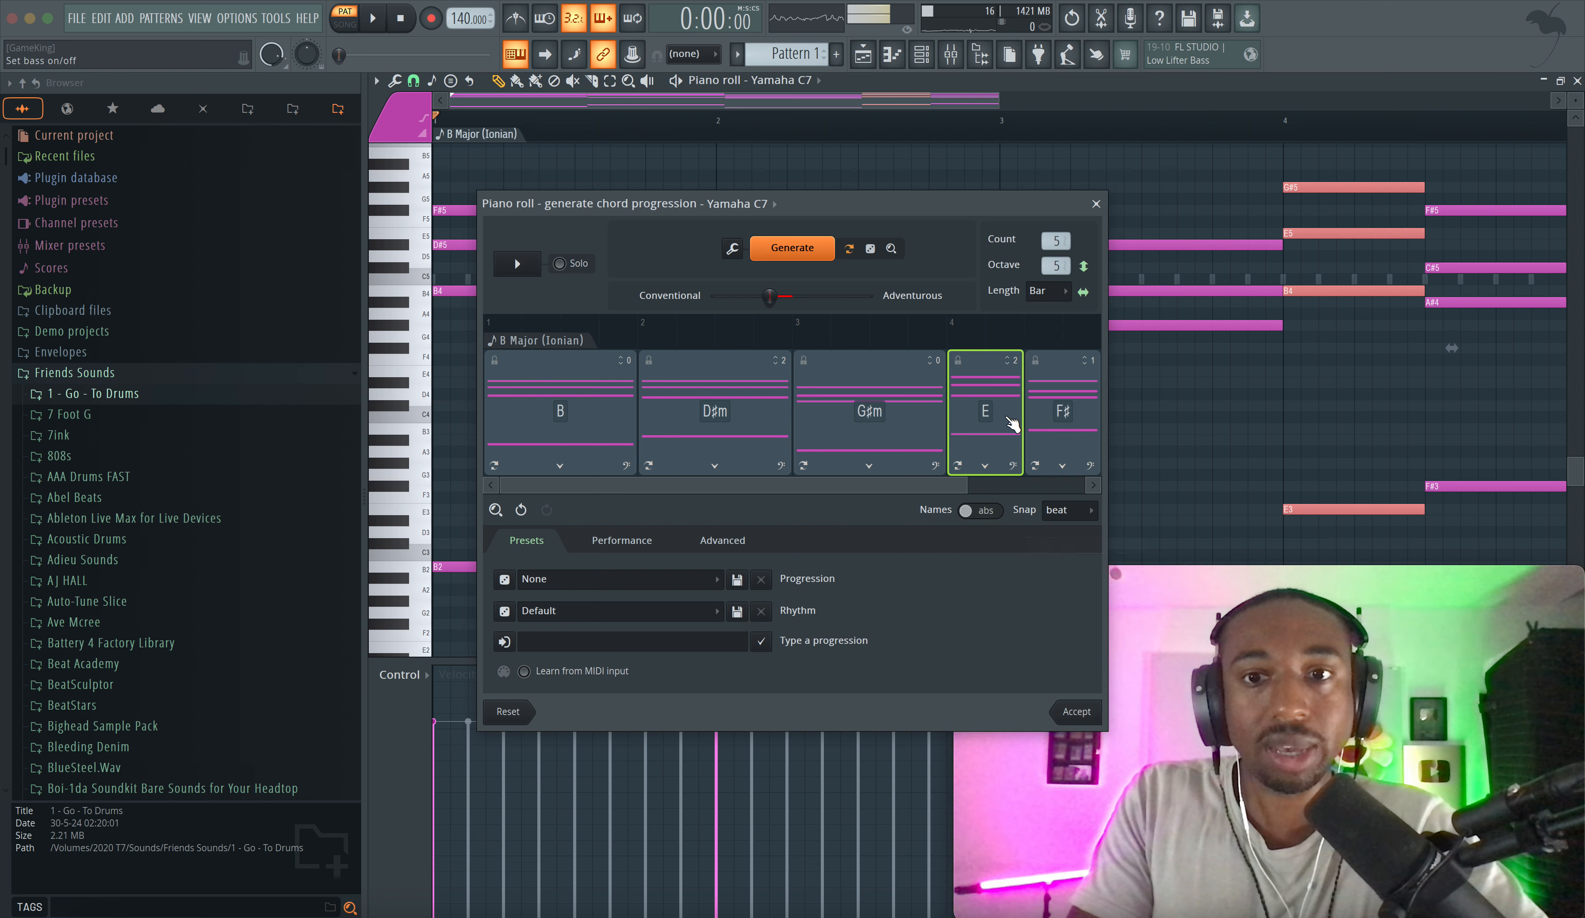
{"action": "key", "text": "space"}
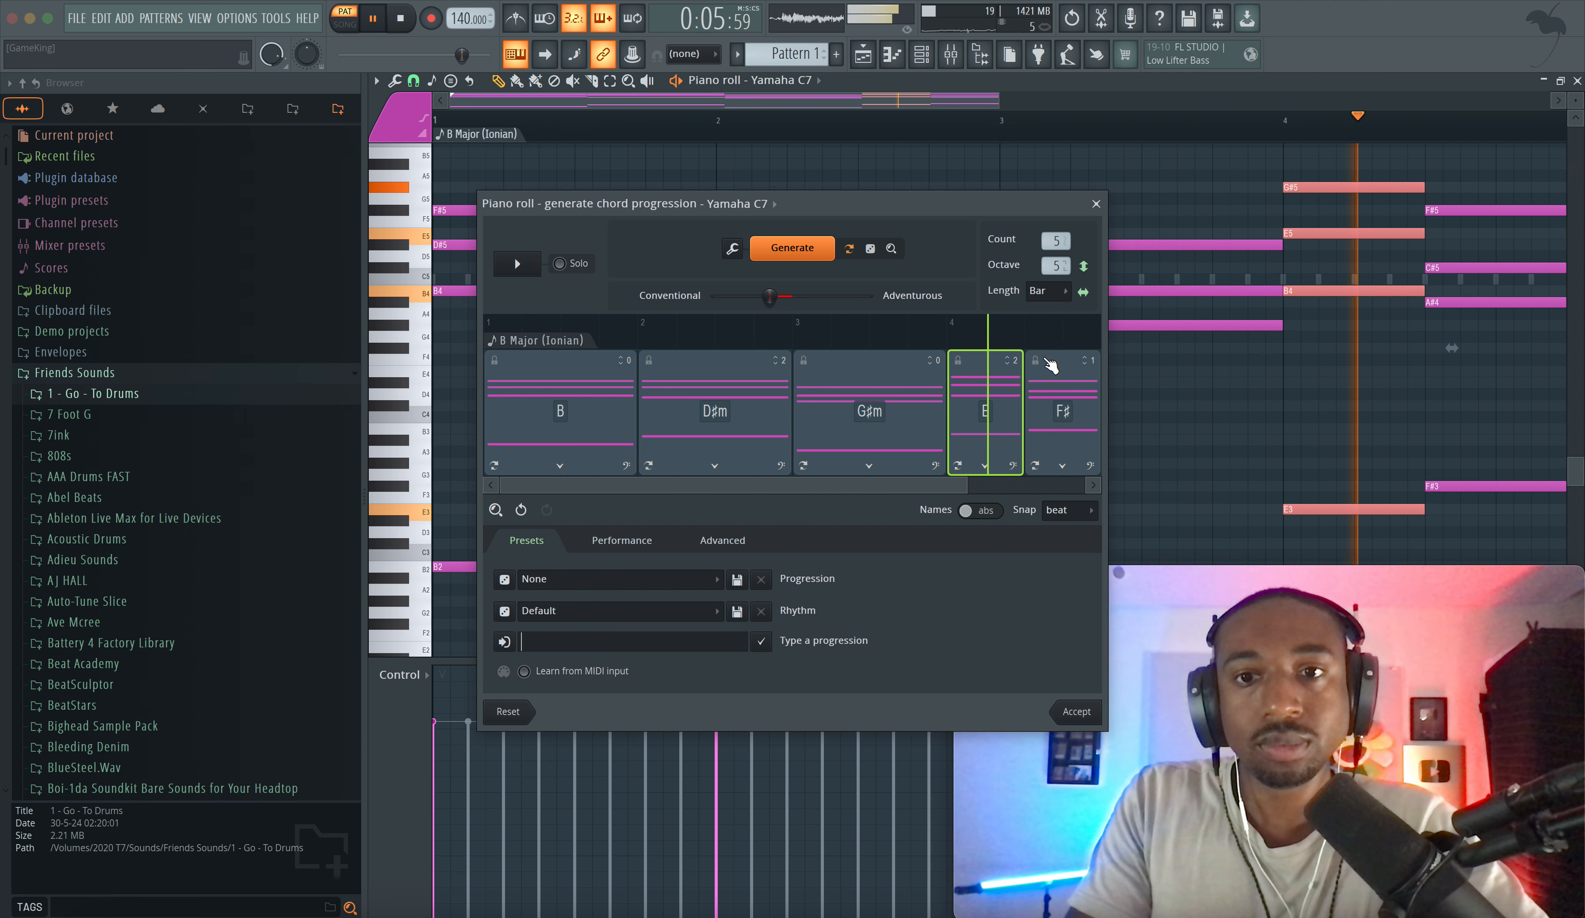
{"action": "key", "text": "space"}
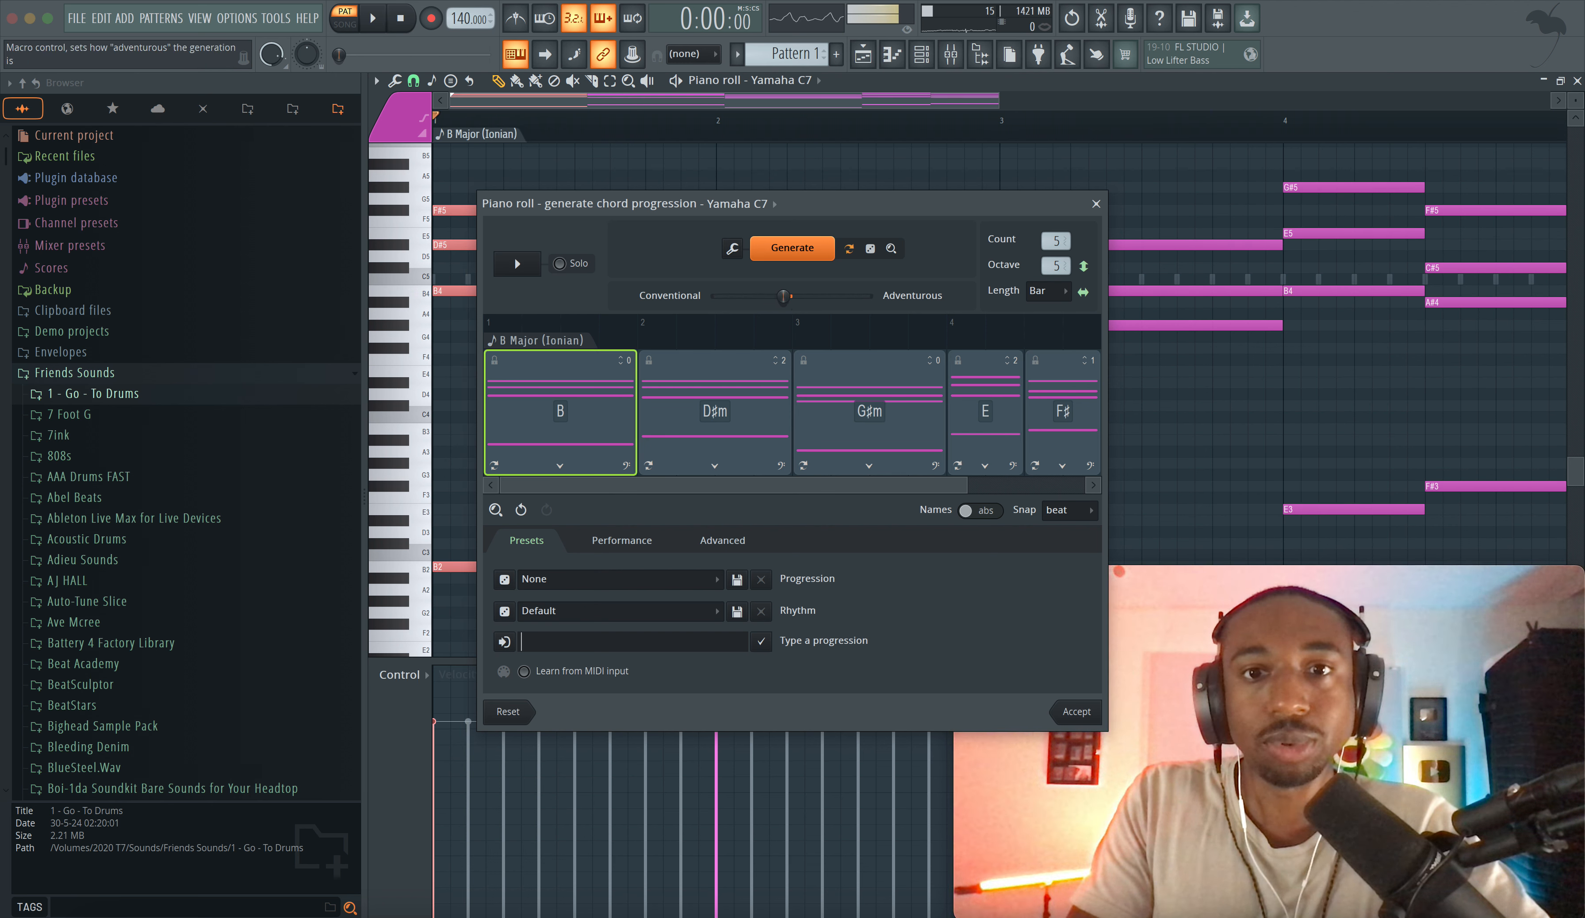
Step: Set the Conventional–Adventurous balance to about the middle and generate a new five-chord progression with base octave 5
{"action": "left_click_drag", "start_coordinate": [784, 296], "coordinate": [796, 297]}
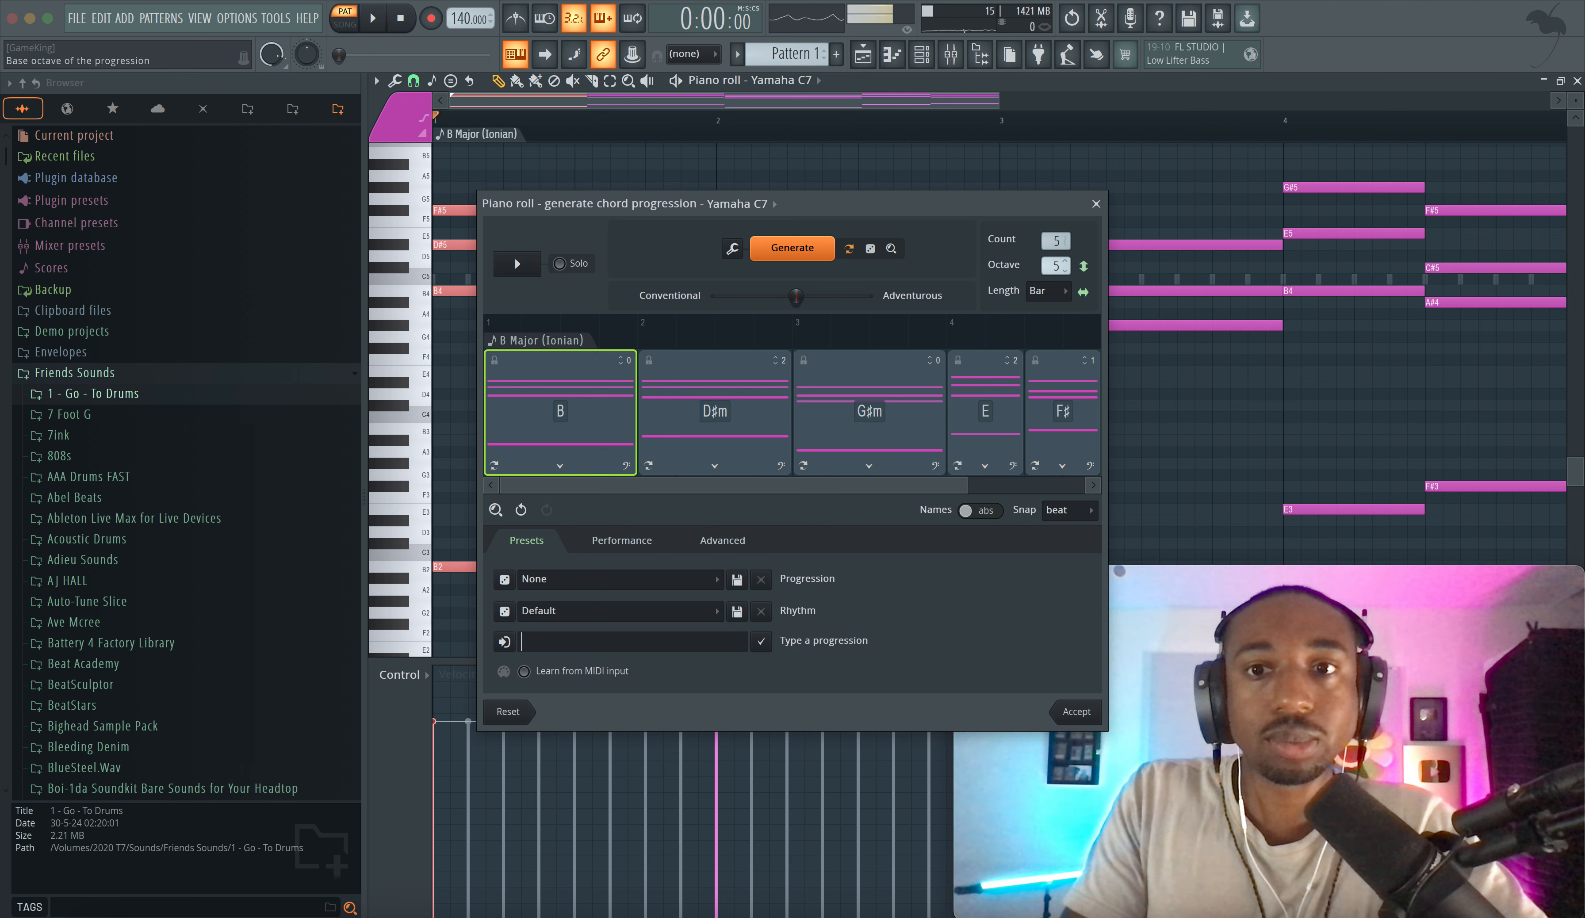
{"action": "left_click", "coordinate": [790, 248]}
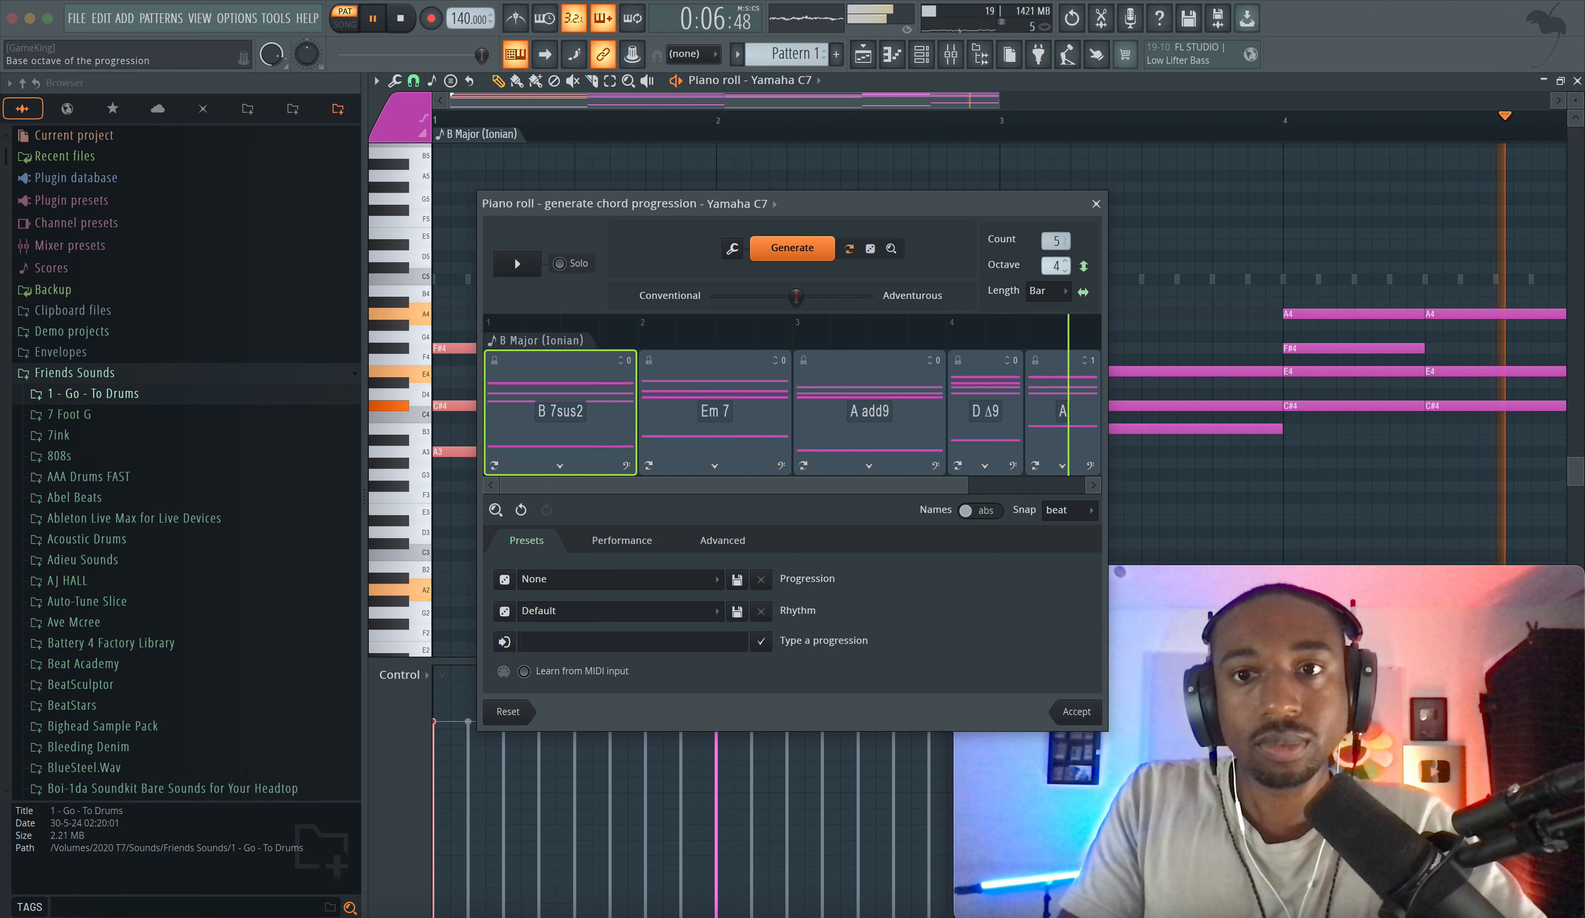
{"action": "left_click_drag", "start_coordinate": [1068, 266], "coordinate": [1068, 260]}
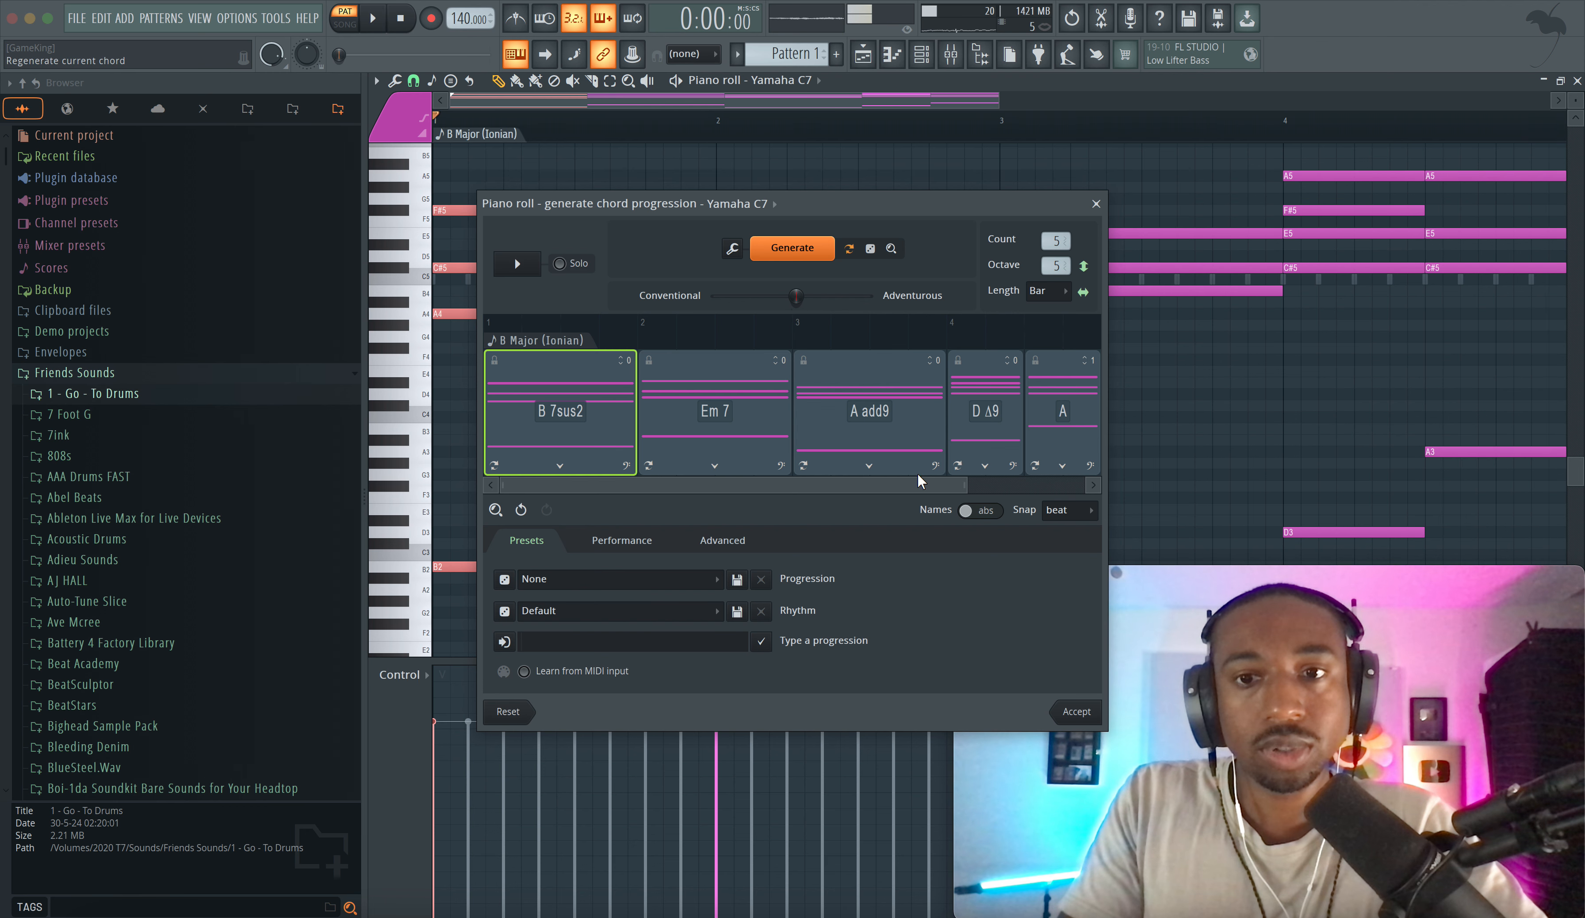
Step: Try several regenerated versions of the second chord, Em 7, while the progression plays
{"action": "left_click", "coordinate": [724, 430]}
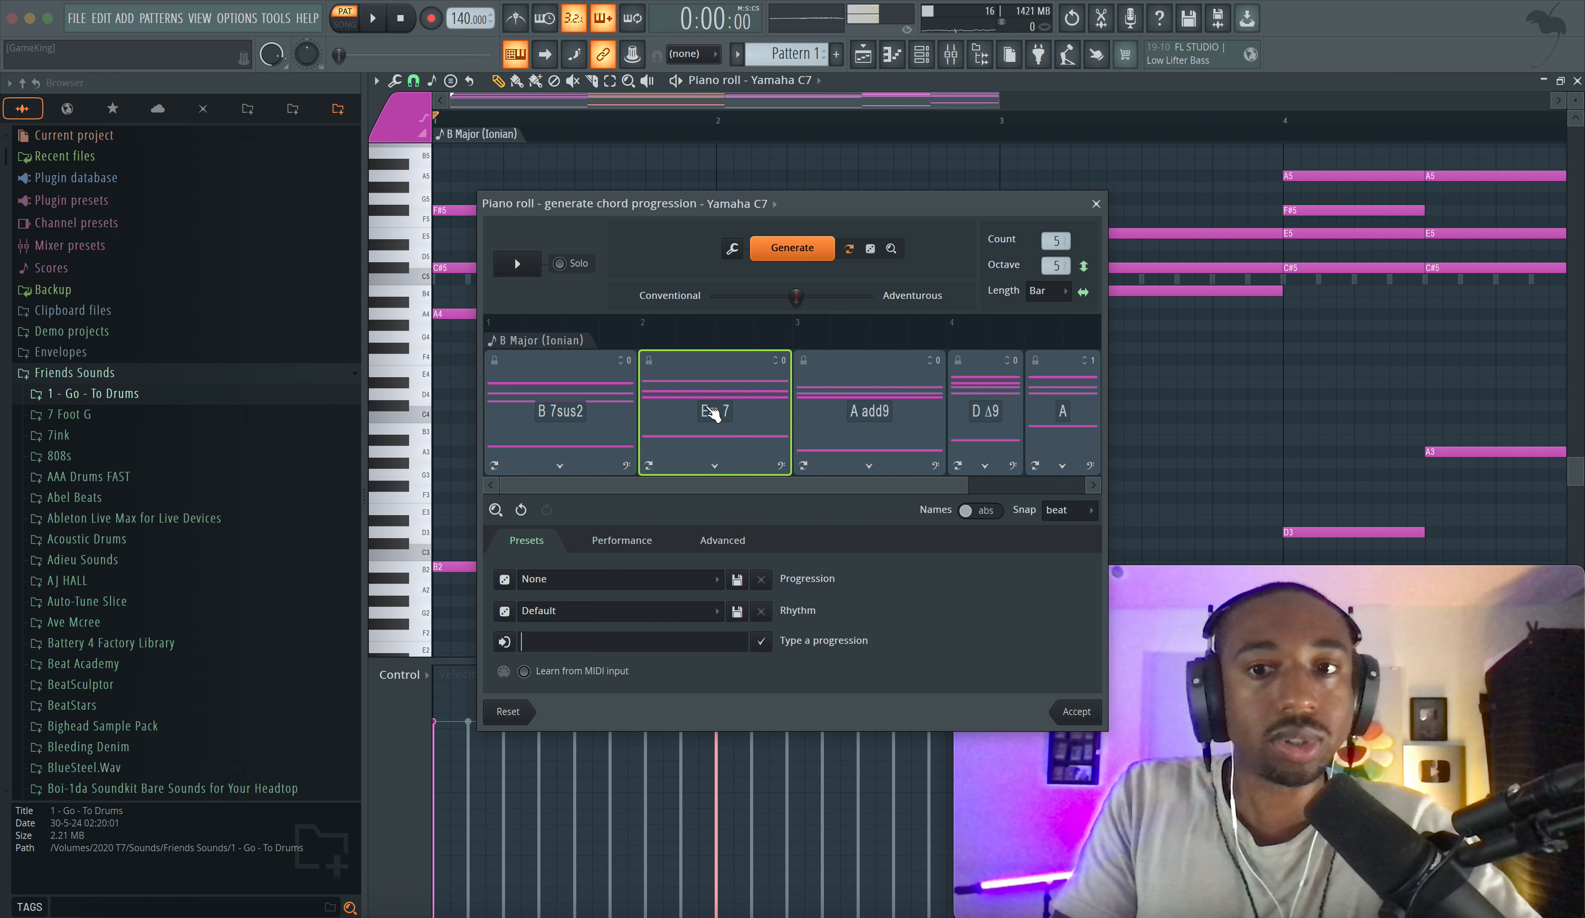
{"action": "left_click", "coordinate": [715, 466]}
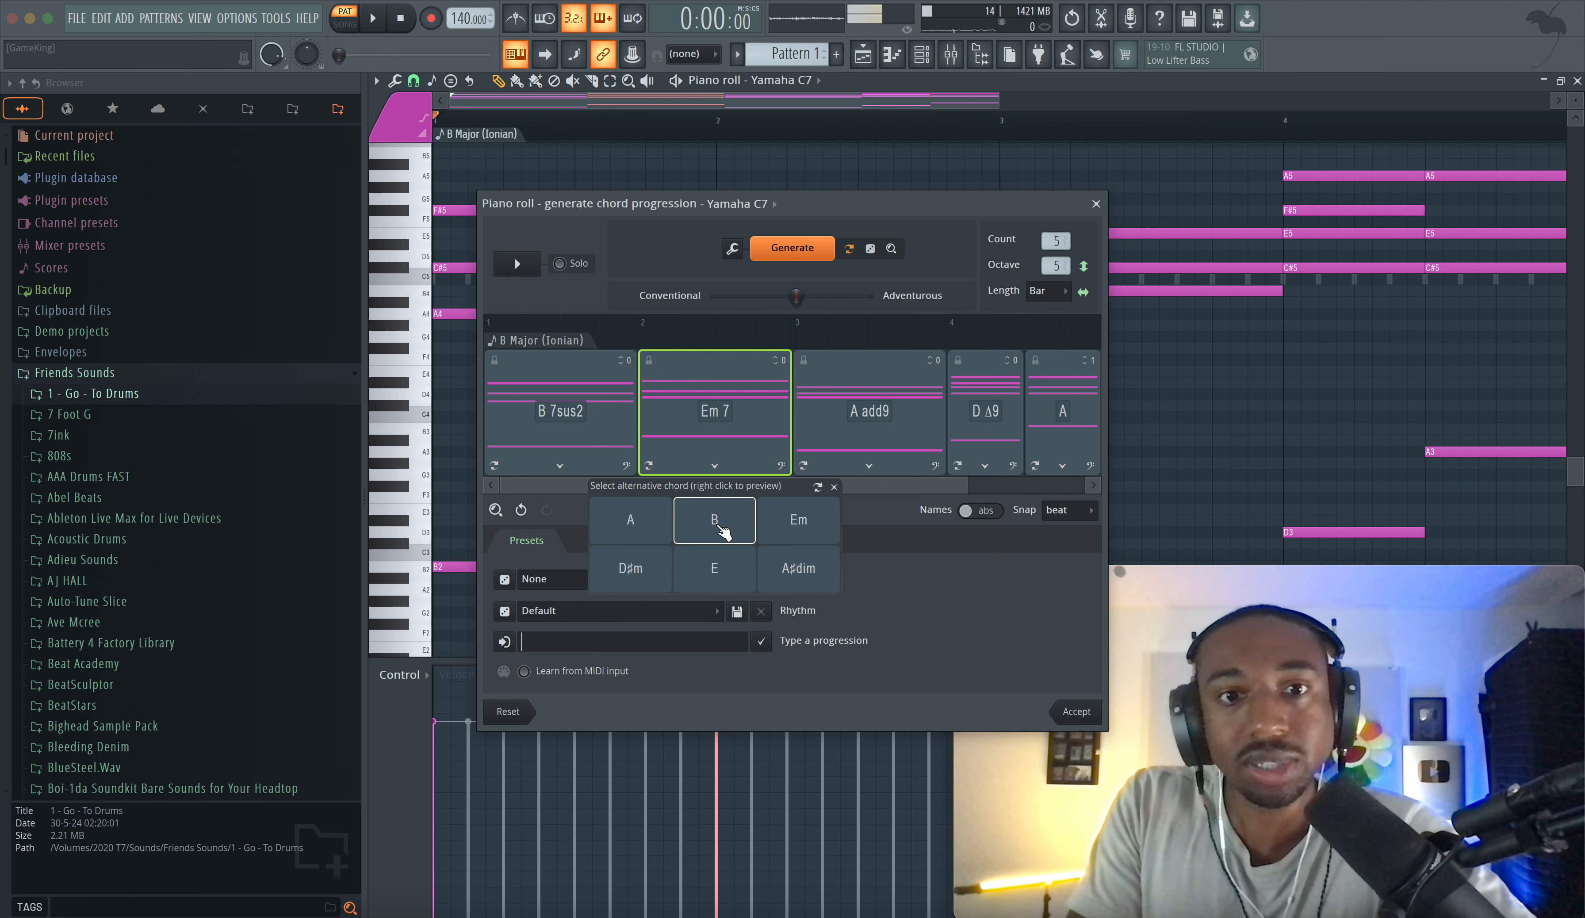
{"action": "left_click", "coordinate": [652, 467]}
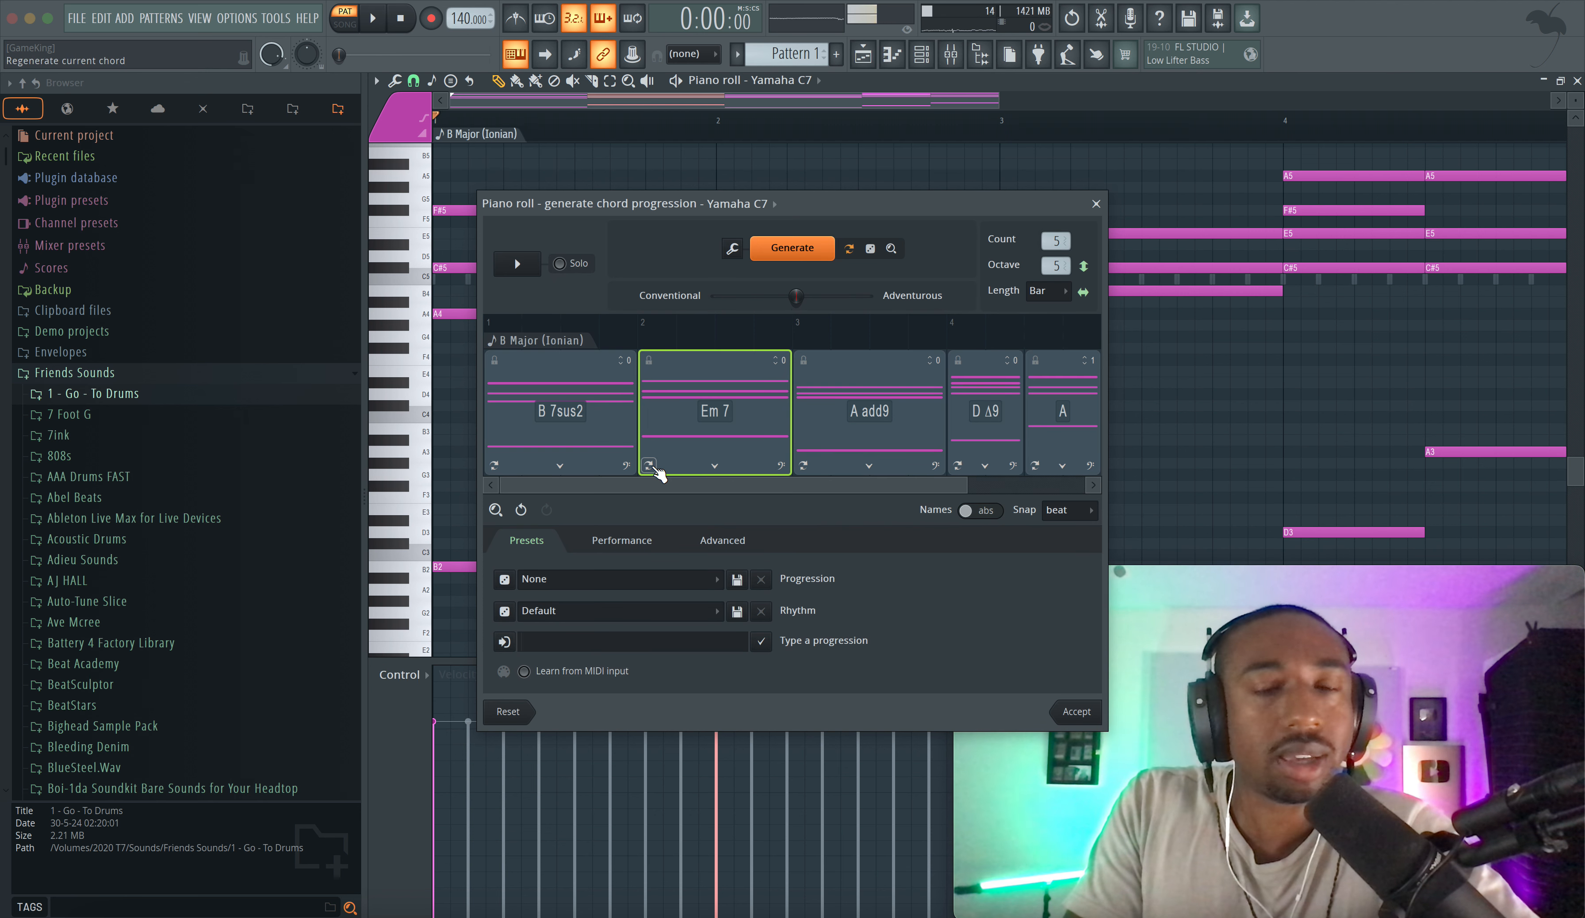
{"action": "left_click", "coordinate": [649, 468]}
{"action": "key", "text": "space"}
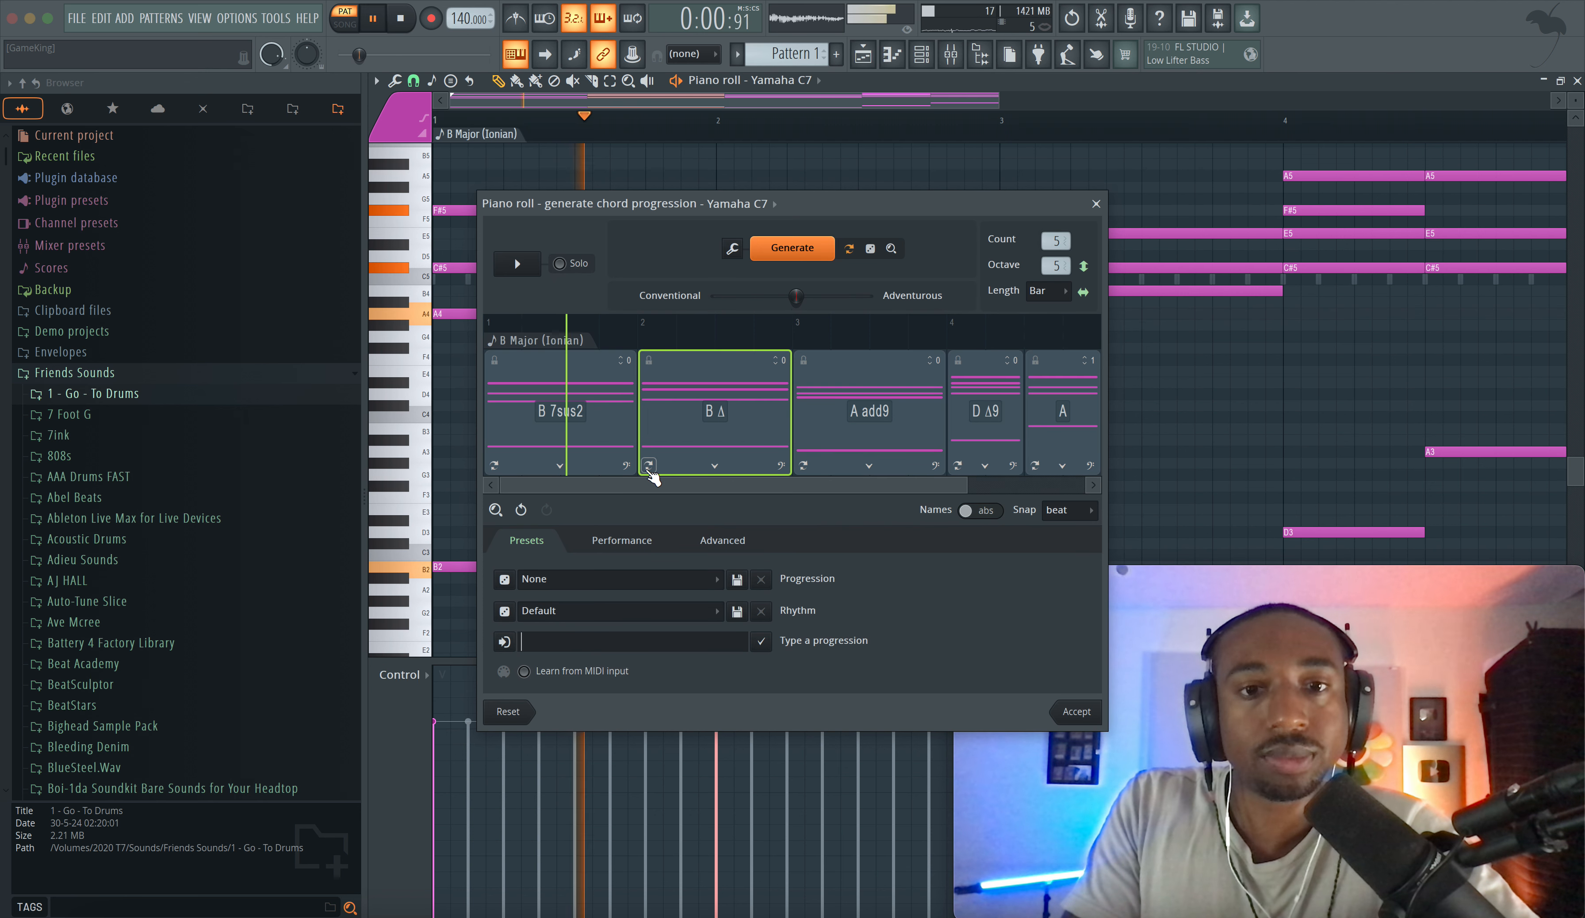
{"action": "left_click", "coordinate": [649, 467]}
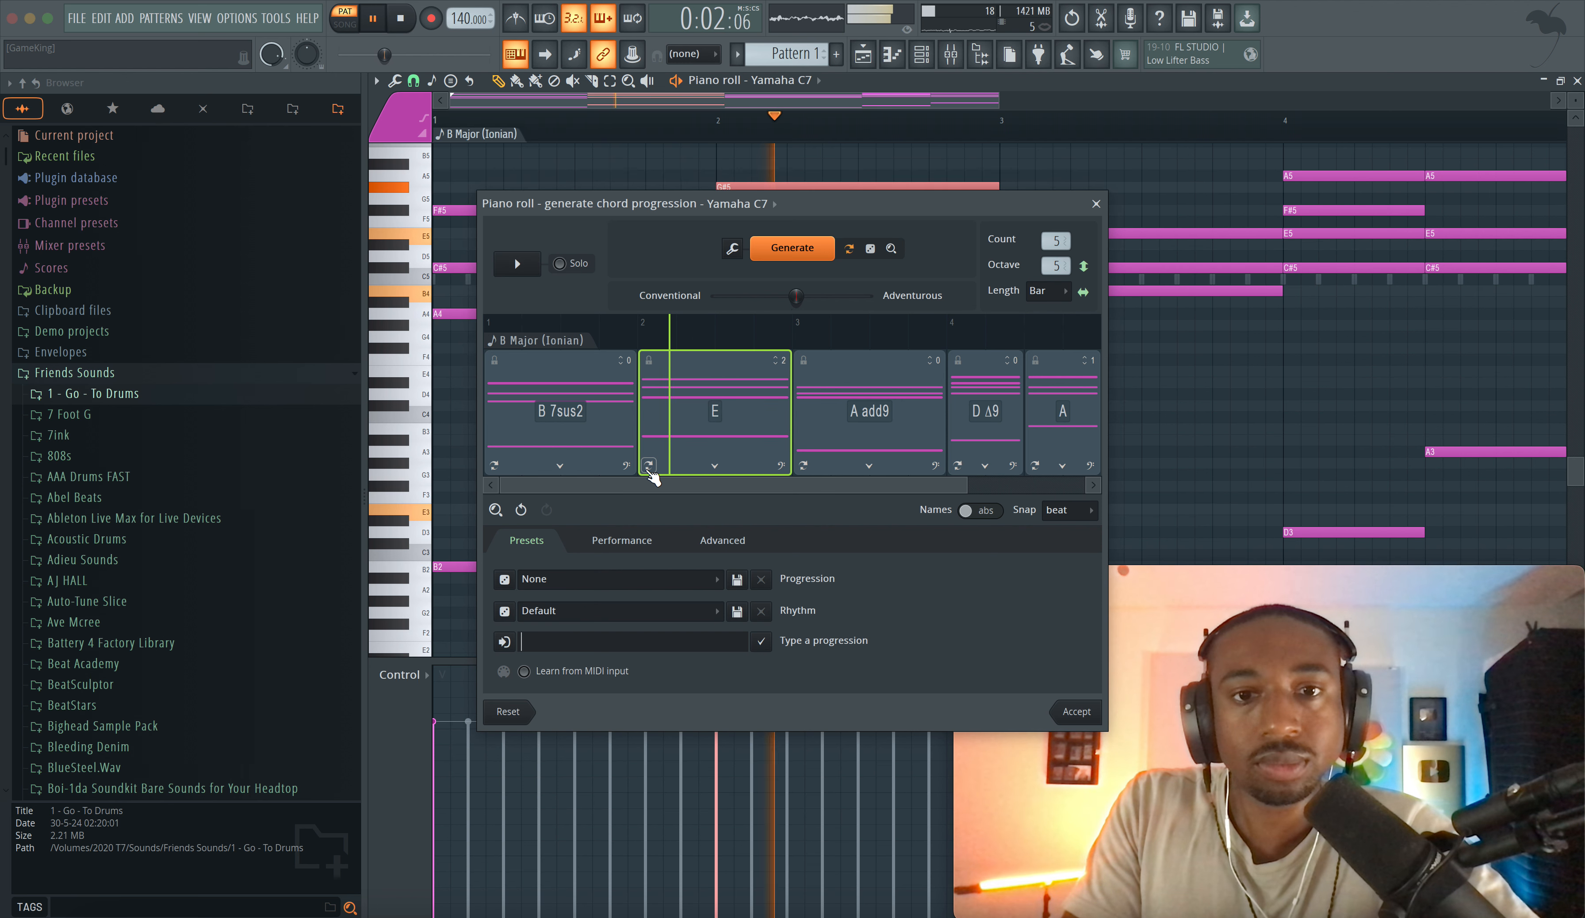
{"action": "left_click", "coordinate": [649, 468]}
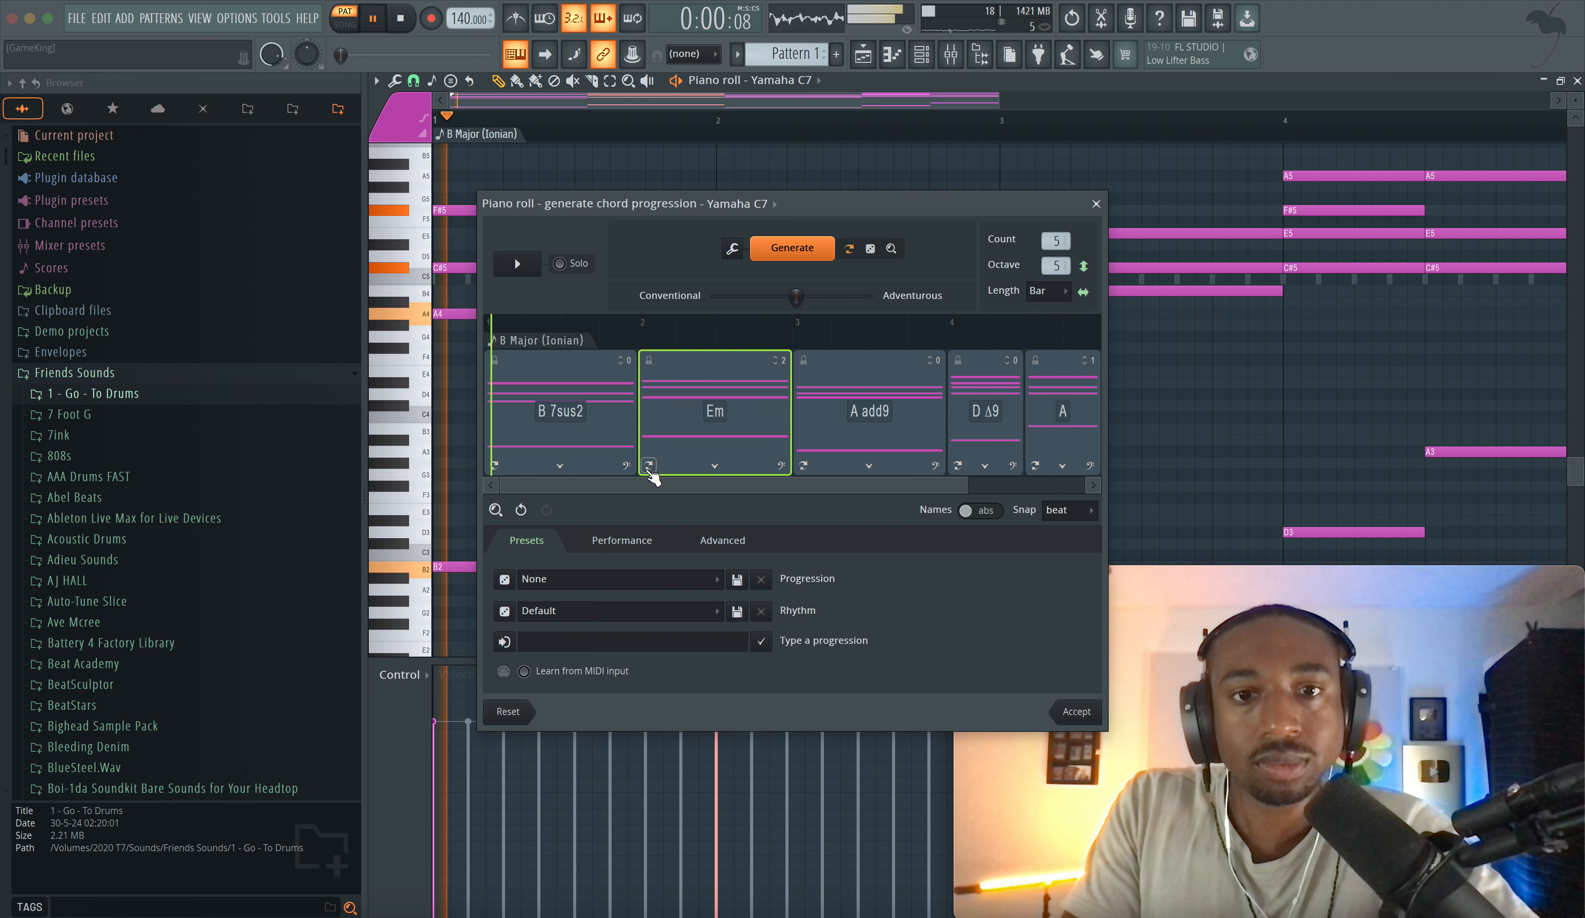
Step: Try the alternative F♯ for the second chord, and replace it with B add9
{"action": "left_click", "coordinate": [715, 467]}
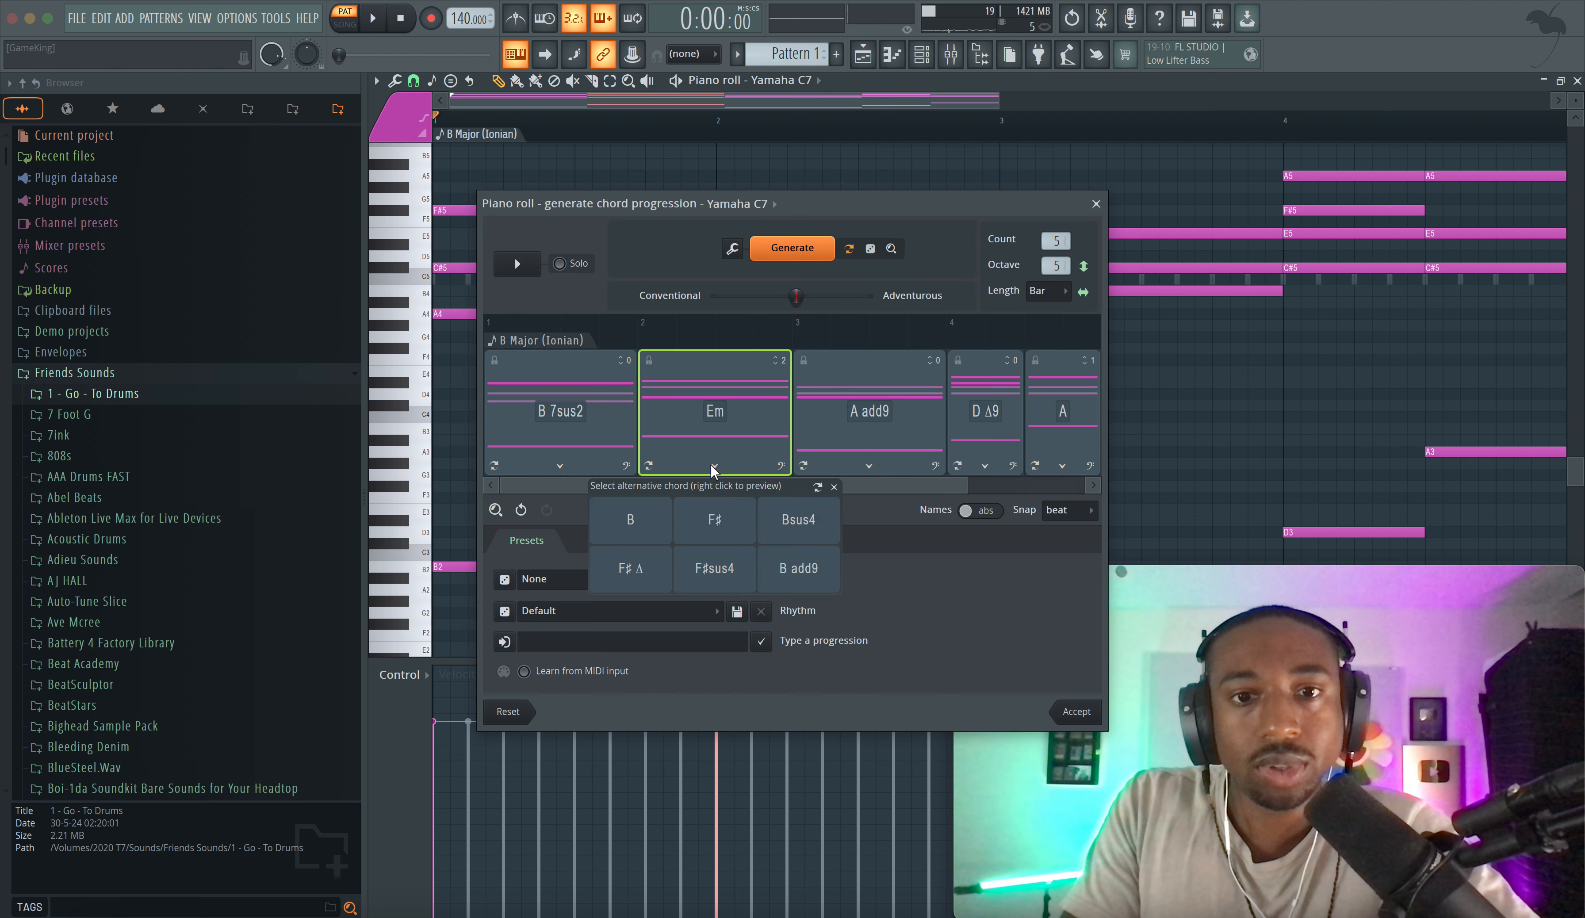
{"action": "left_click", "coordinate": [736, 523]}
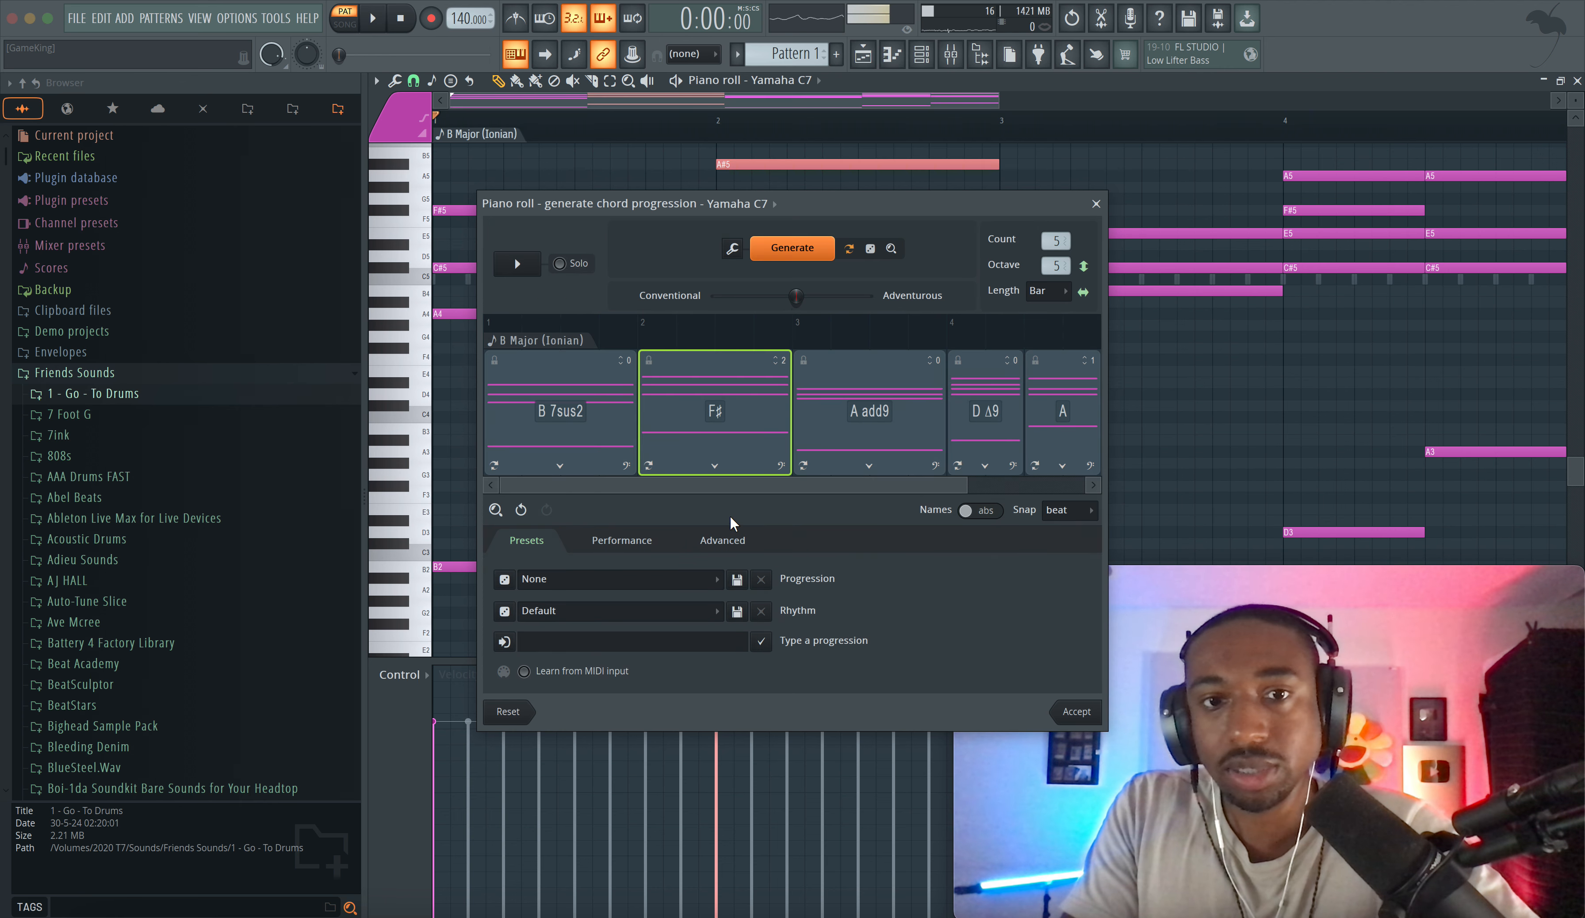
{"action": "left_click", "coordinate": [715, 466]}
{"action": "left_click", "coordinate": [797, 558]}
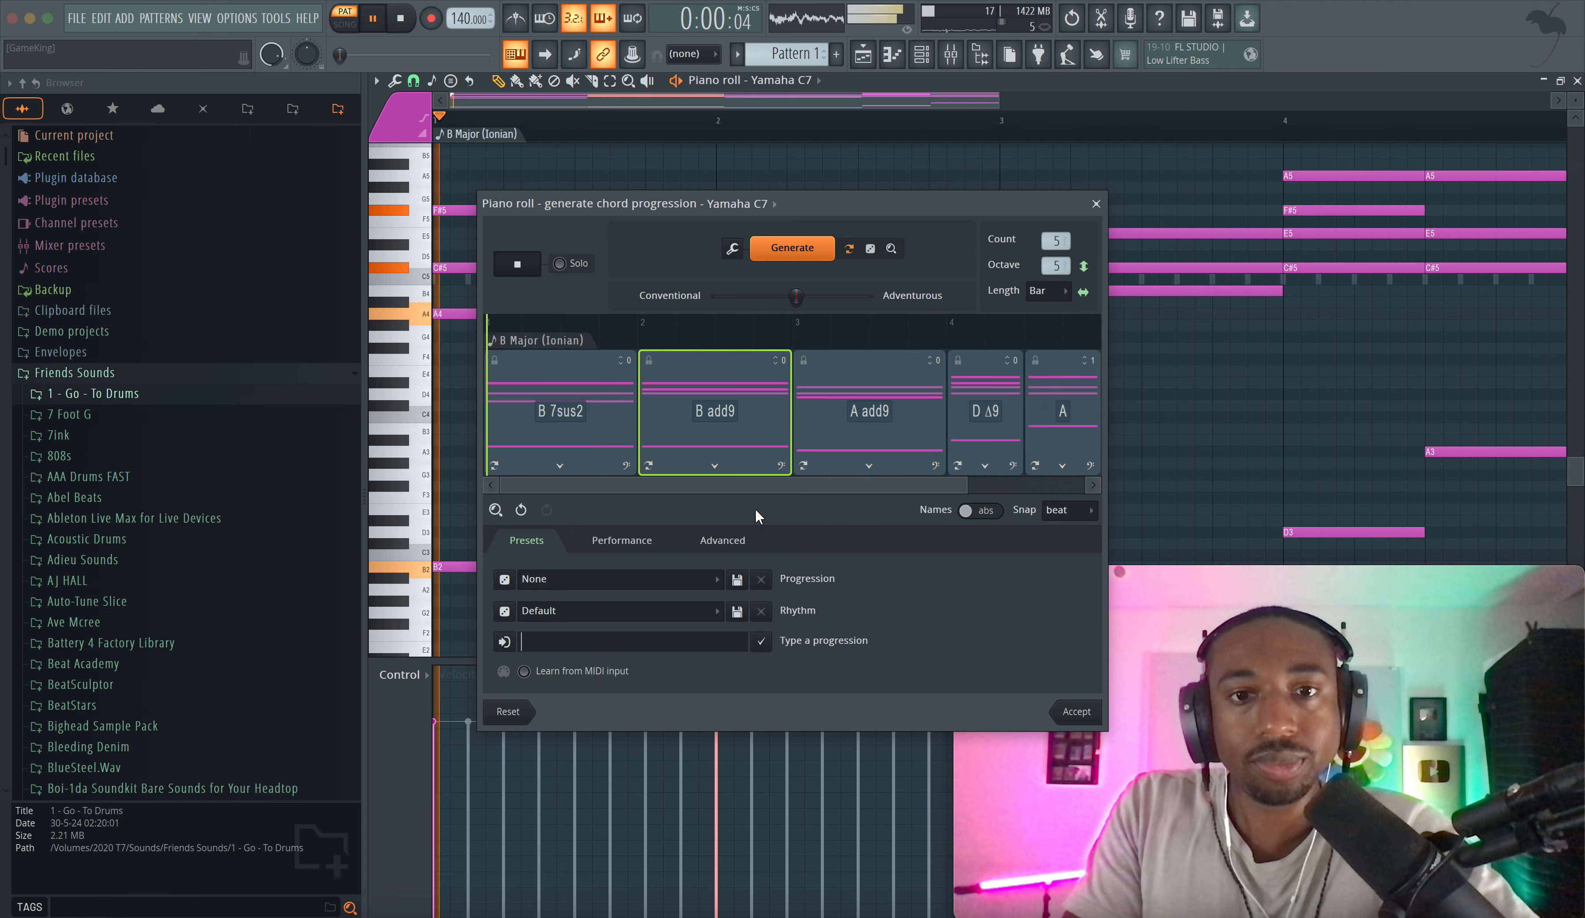
{"action": "left_click", "coordinate": [714, 466]}
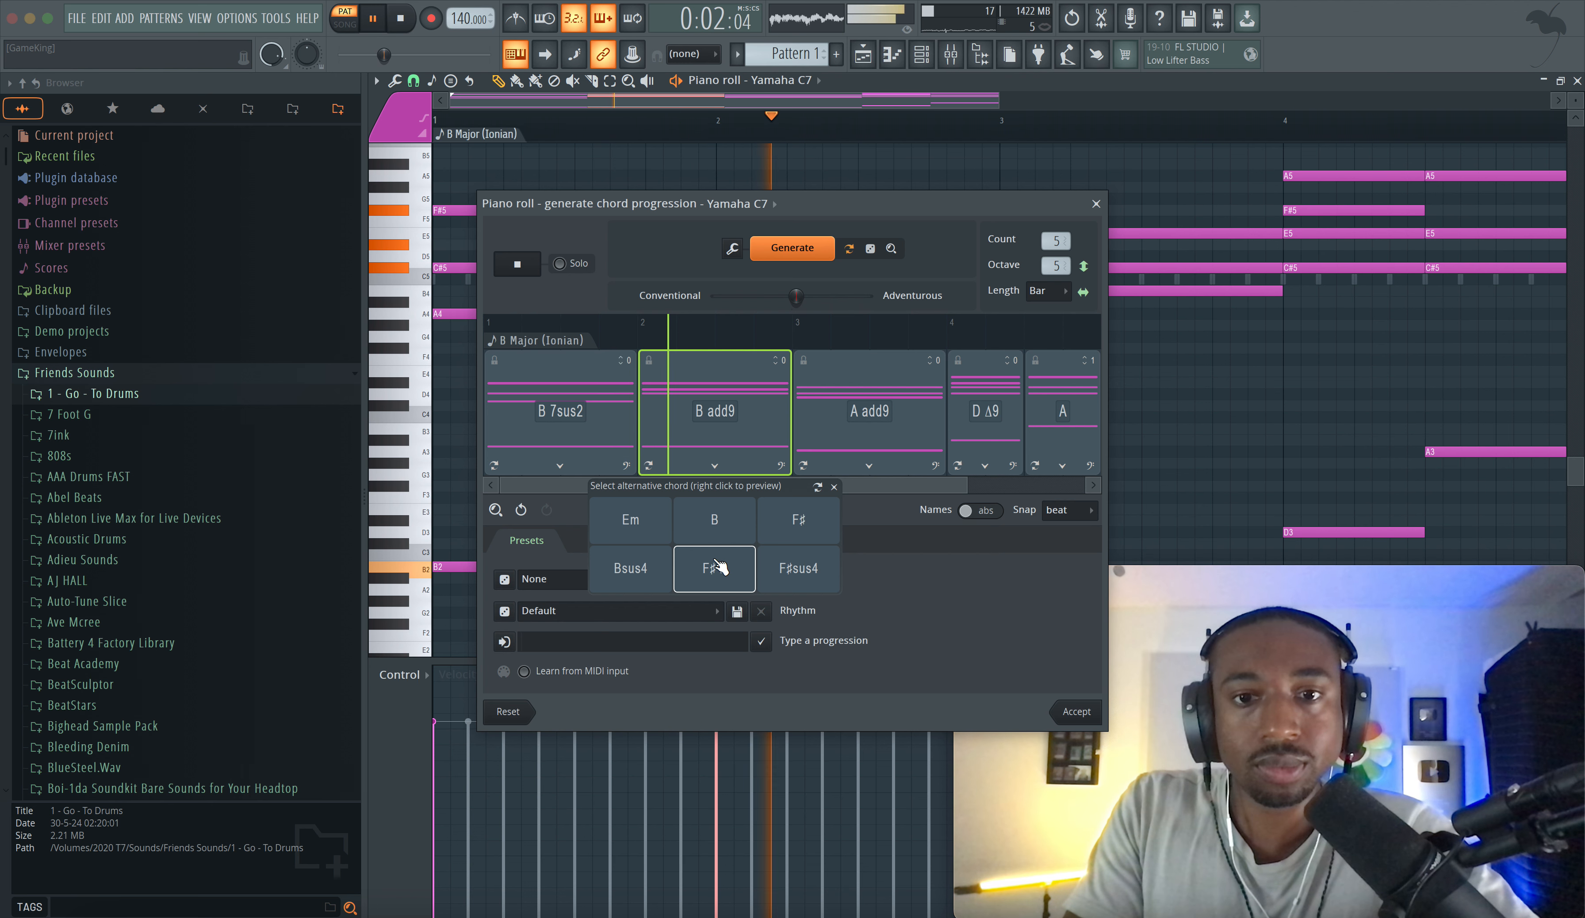
{"action": "left_click", "coordinate": [941, 491]}
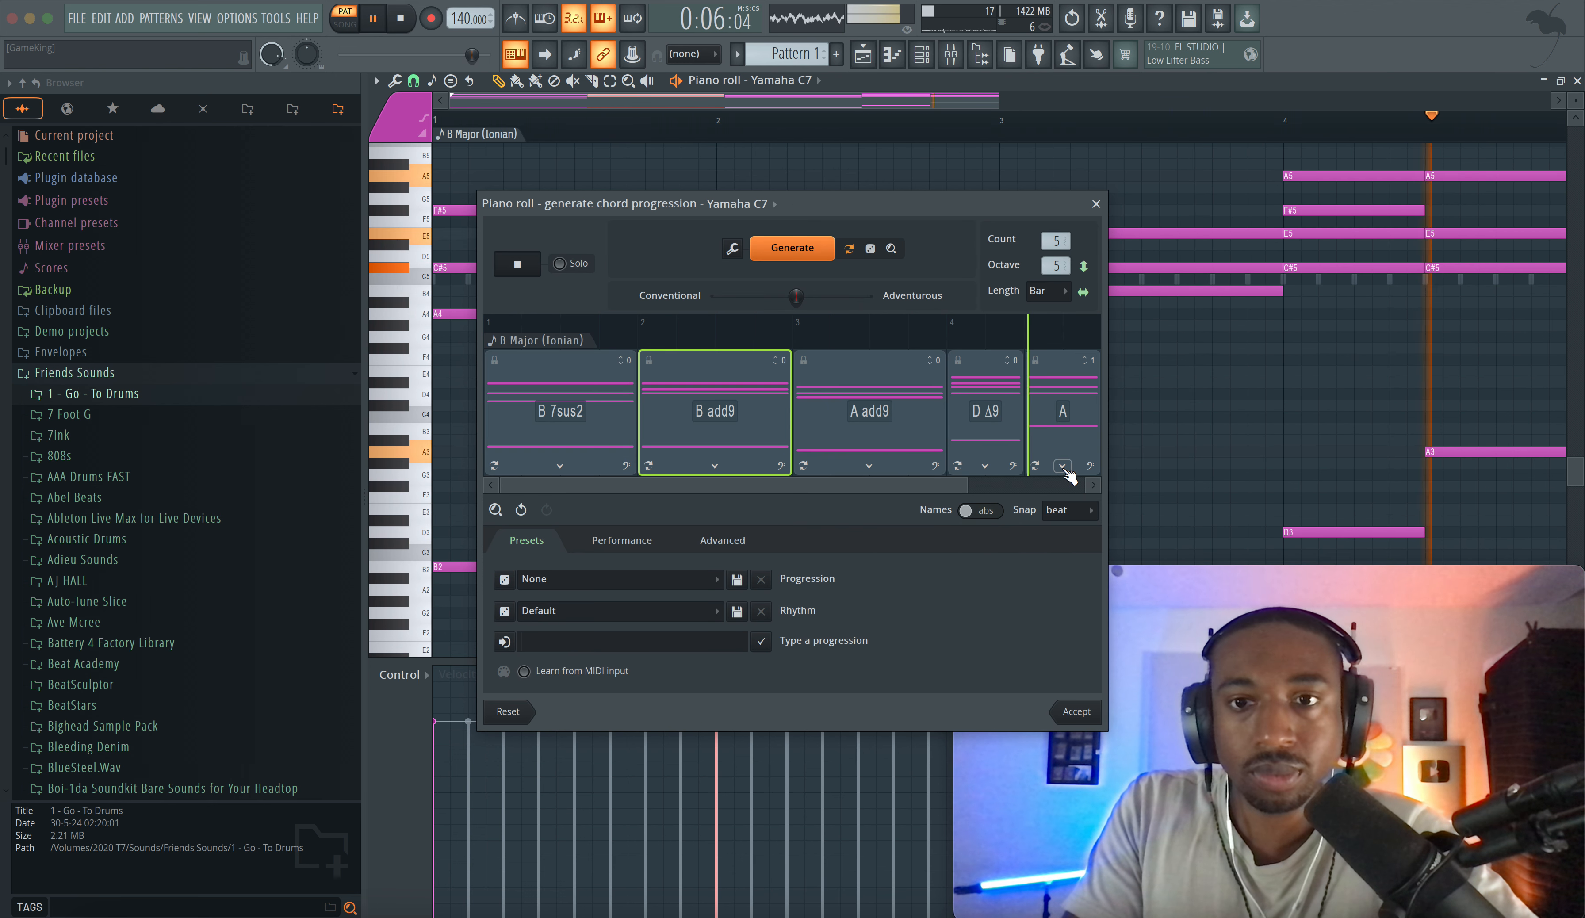
Step: Regenerate the last chord, A, as E and play back the progression
{"action": "key", "text": "space"}
{"action": "left_click", "coordinate": [1037, 465]}
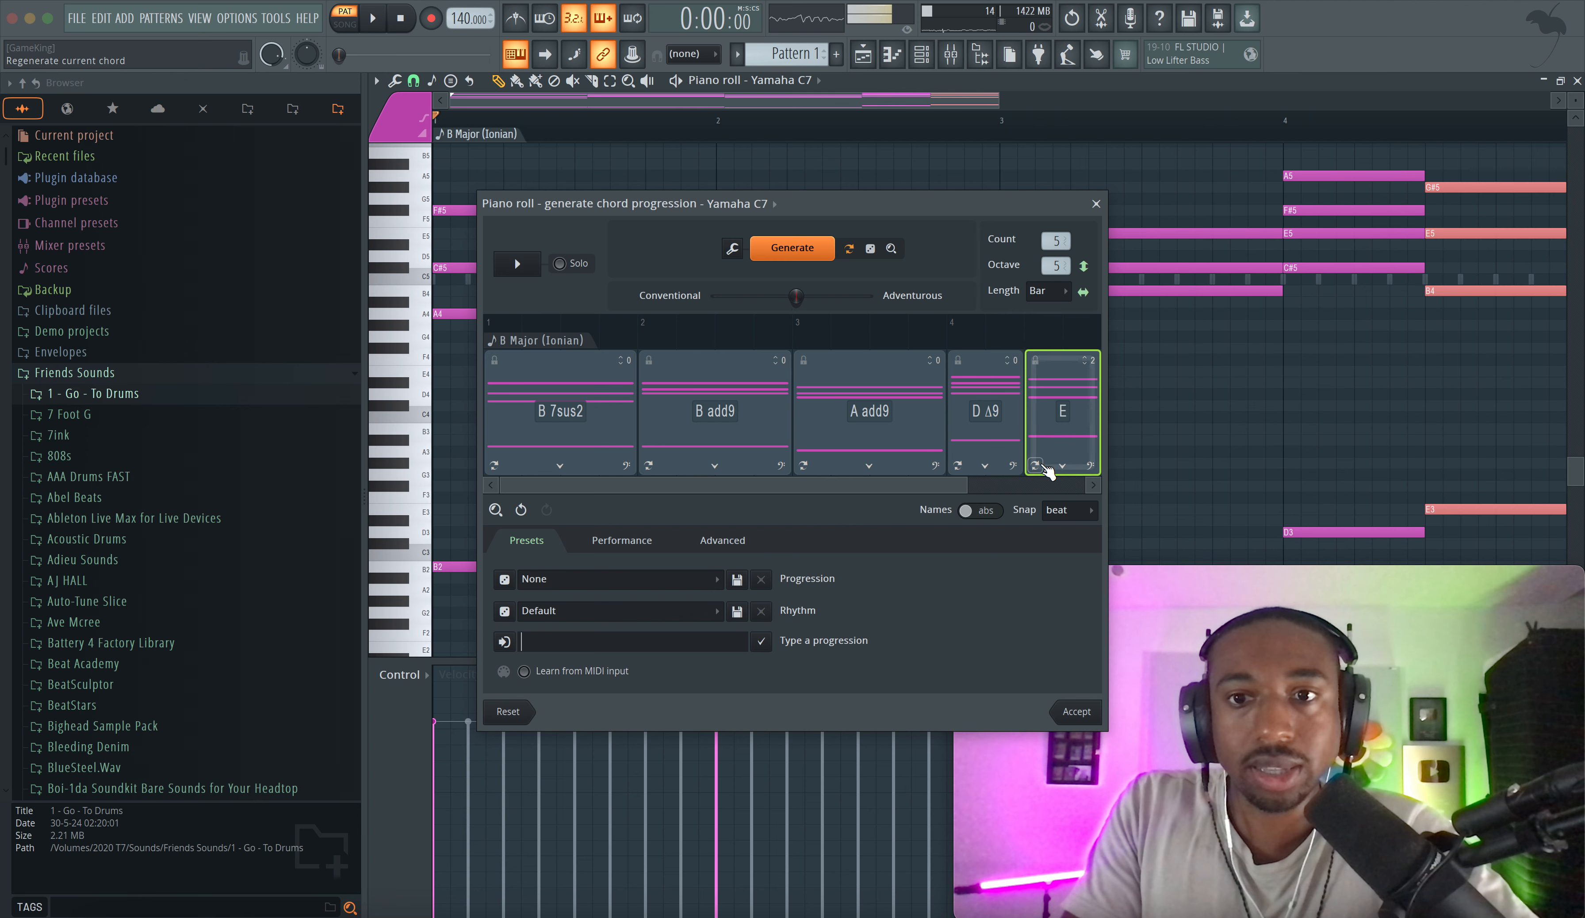
{"action": "key", "text": "space"}
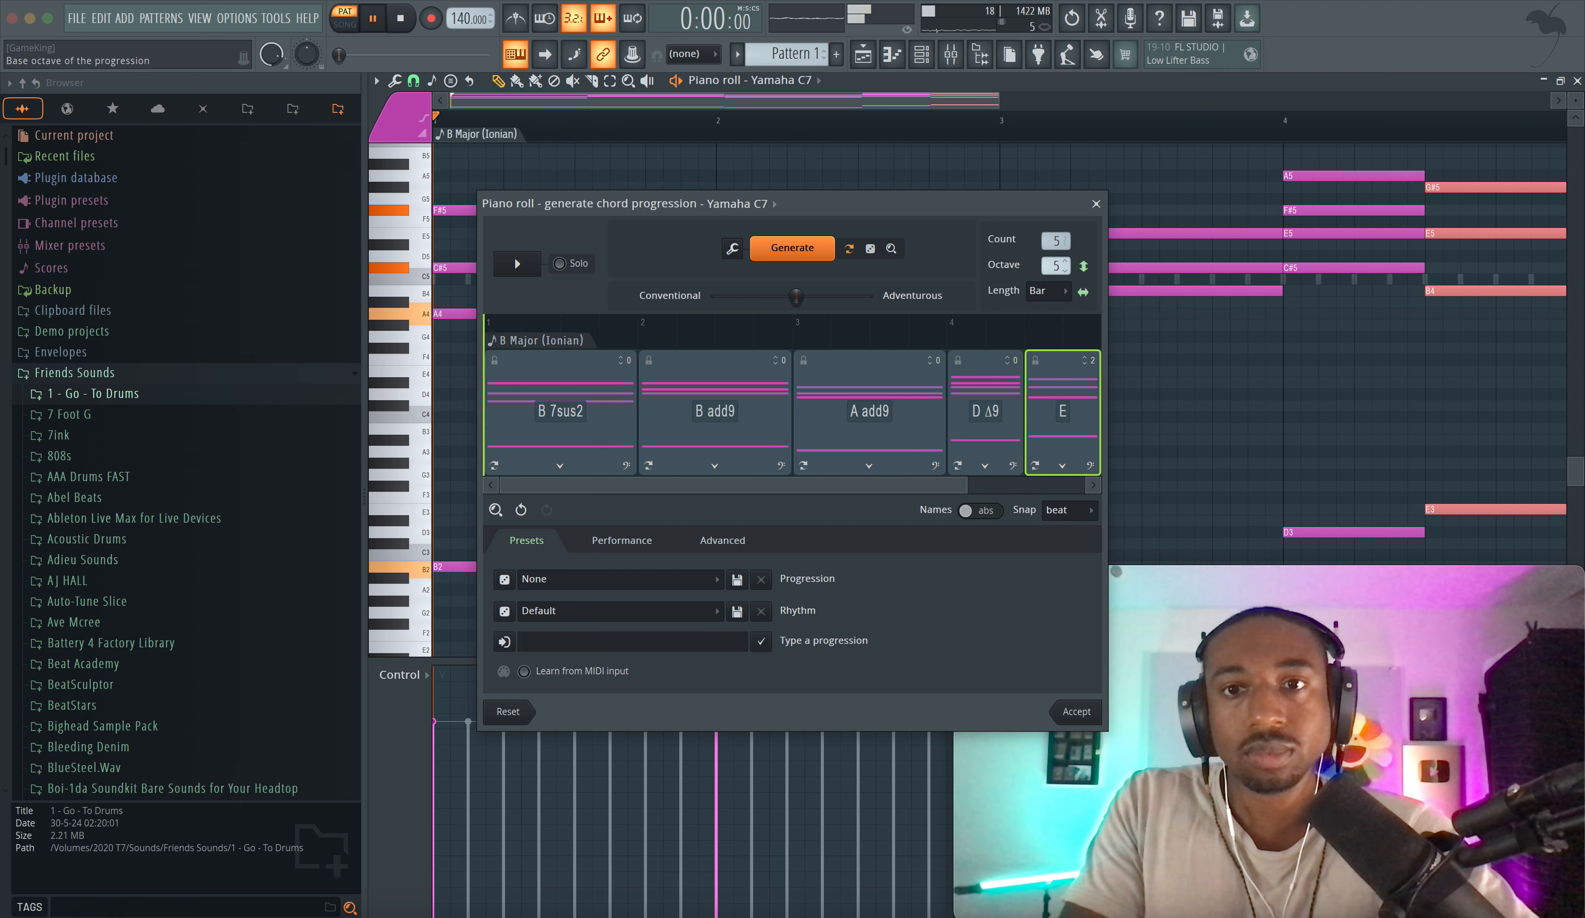
Step: Try base octave 4 for the progression during playback, and return it to base octave 5
{"action": "scroll", "coordinate": [1050, 268], "scroll_direction": "down", "scroll_amount": 1}
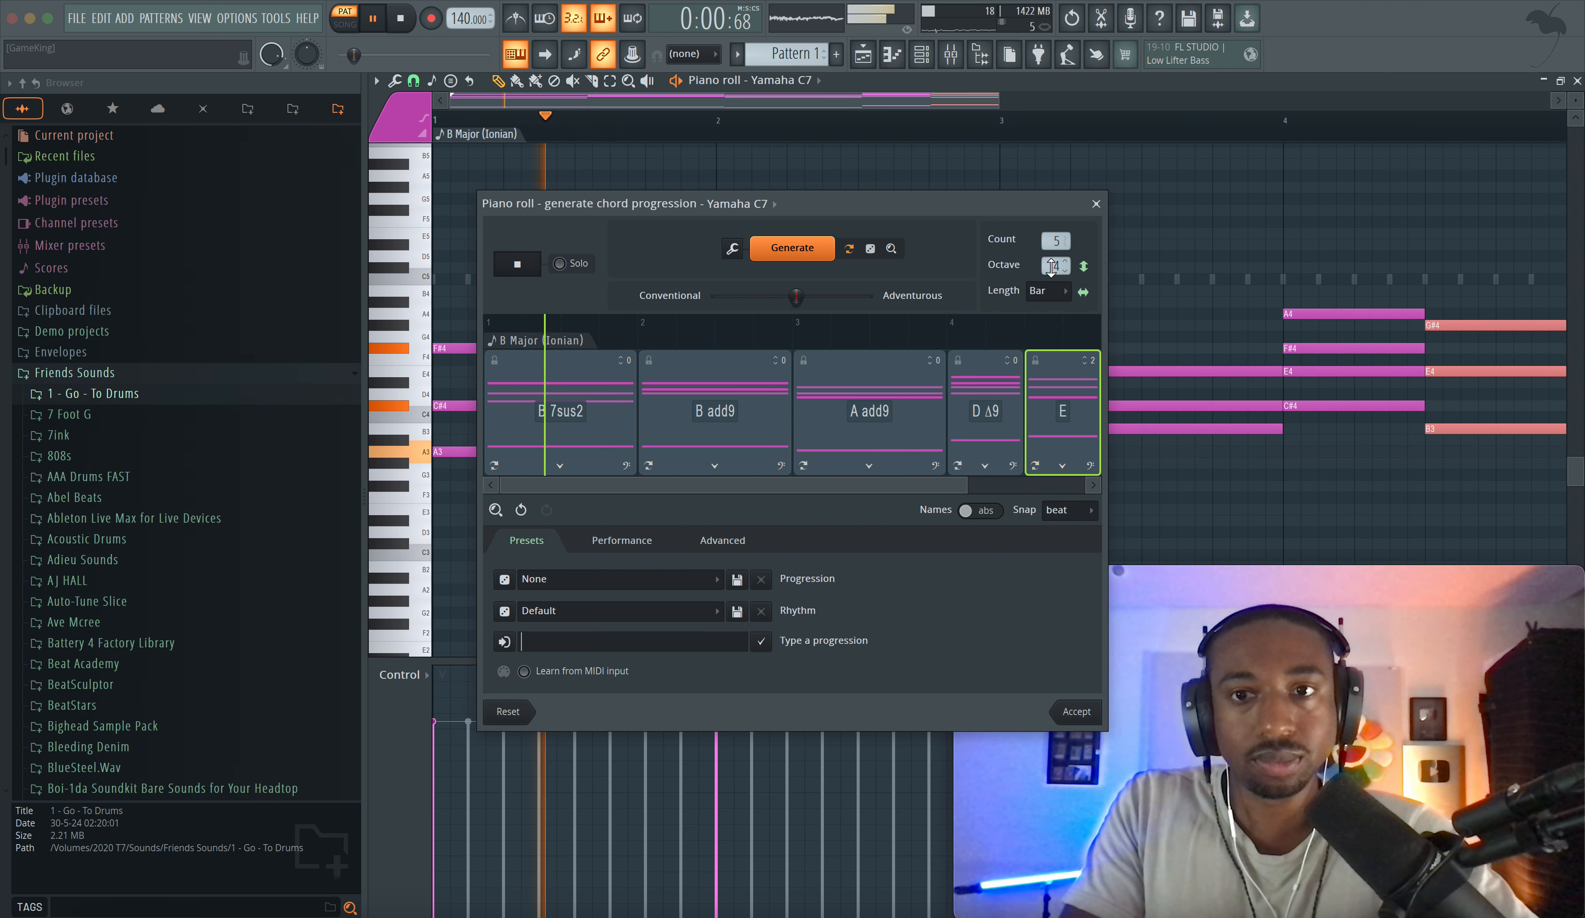
{"action": "scroll", "coordinate": [1050, 267], "scroll_direction": "up", "scroll_amount": 1}
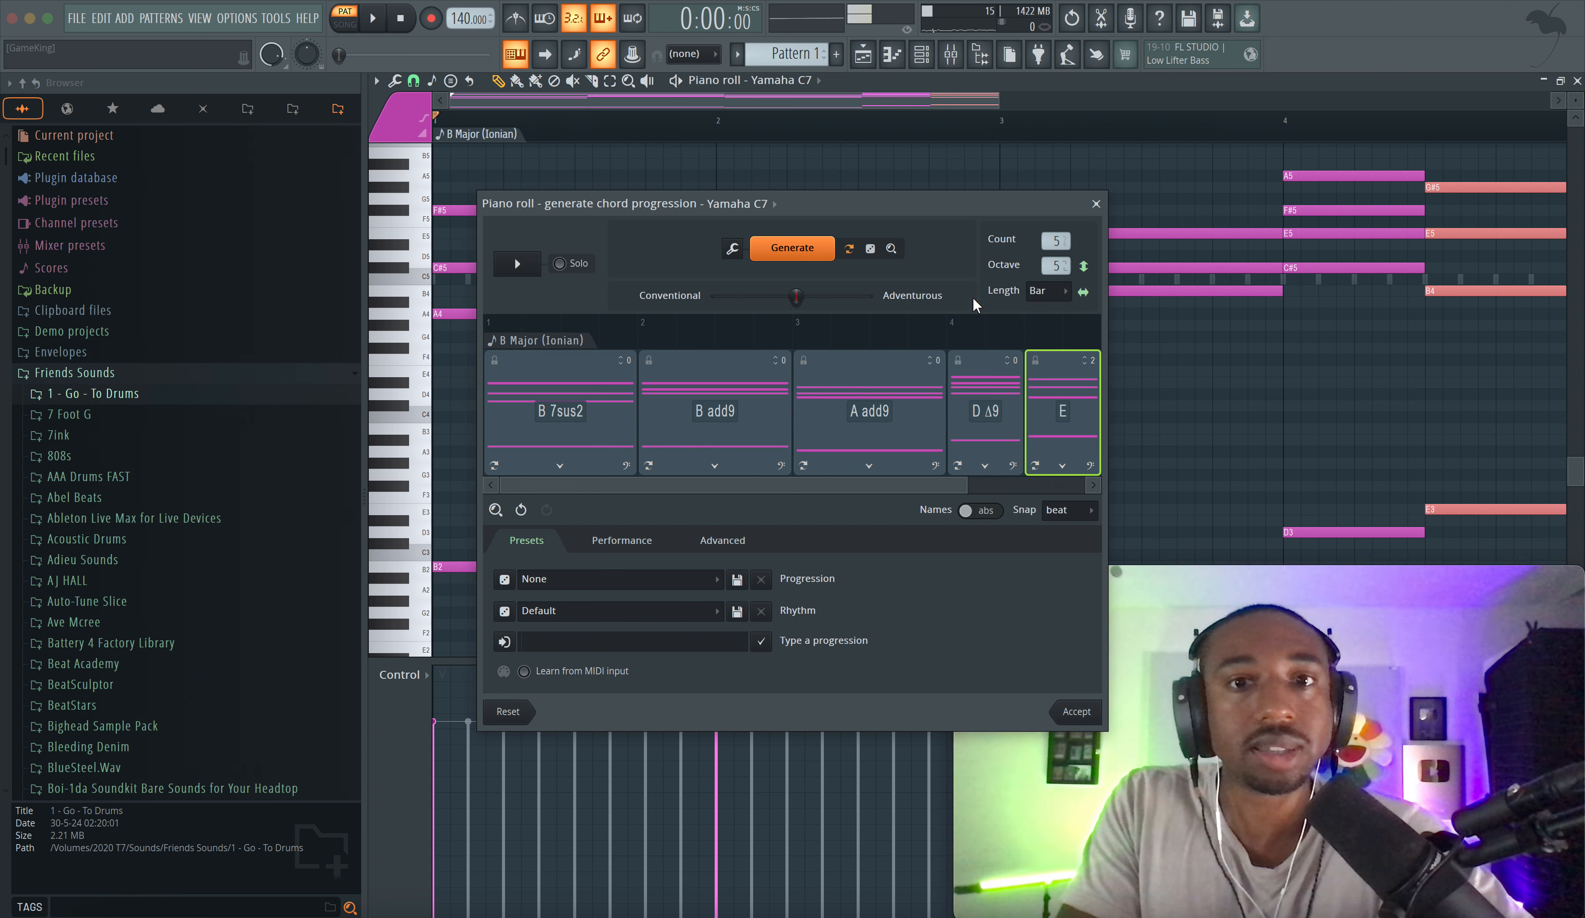
Step: Try the Up 3 performance pattern on only the last chord, E, and undo it
{"action": "left_click", "coordinate": [633, 553]}
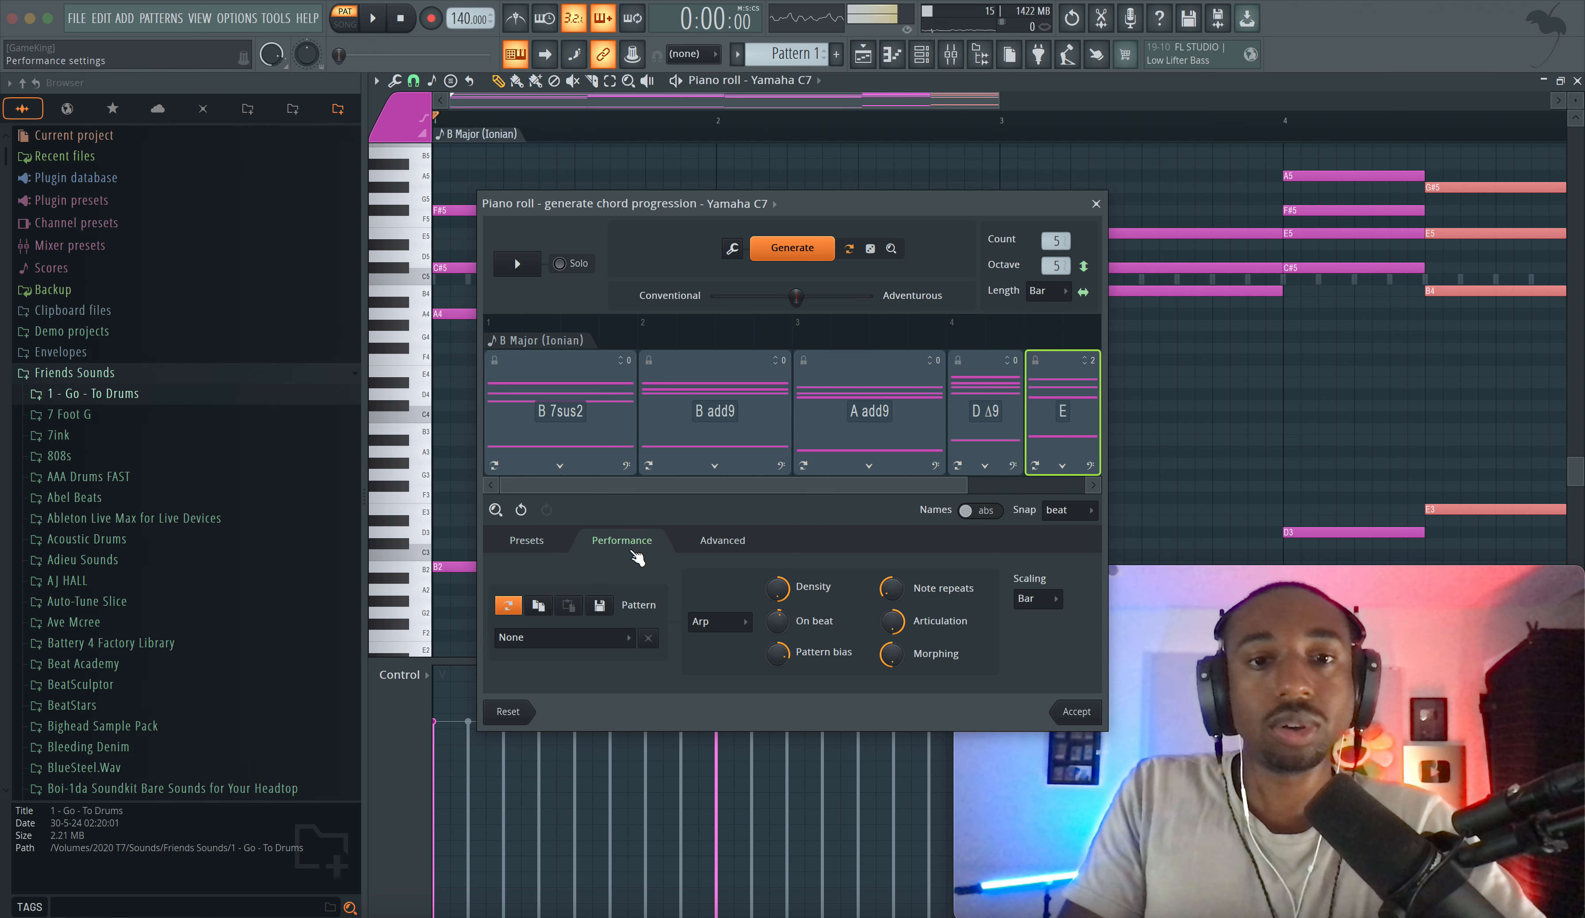
{"action": "left_click", "coordinate": [599, 643]}
{"action": "left_click", "coordinate": [668, 659]}
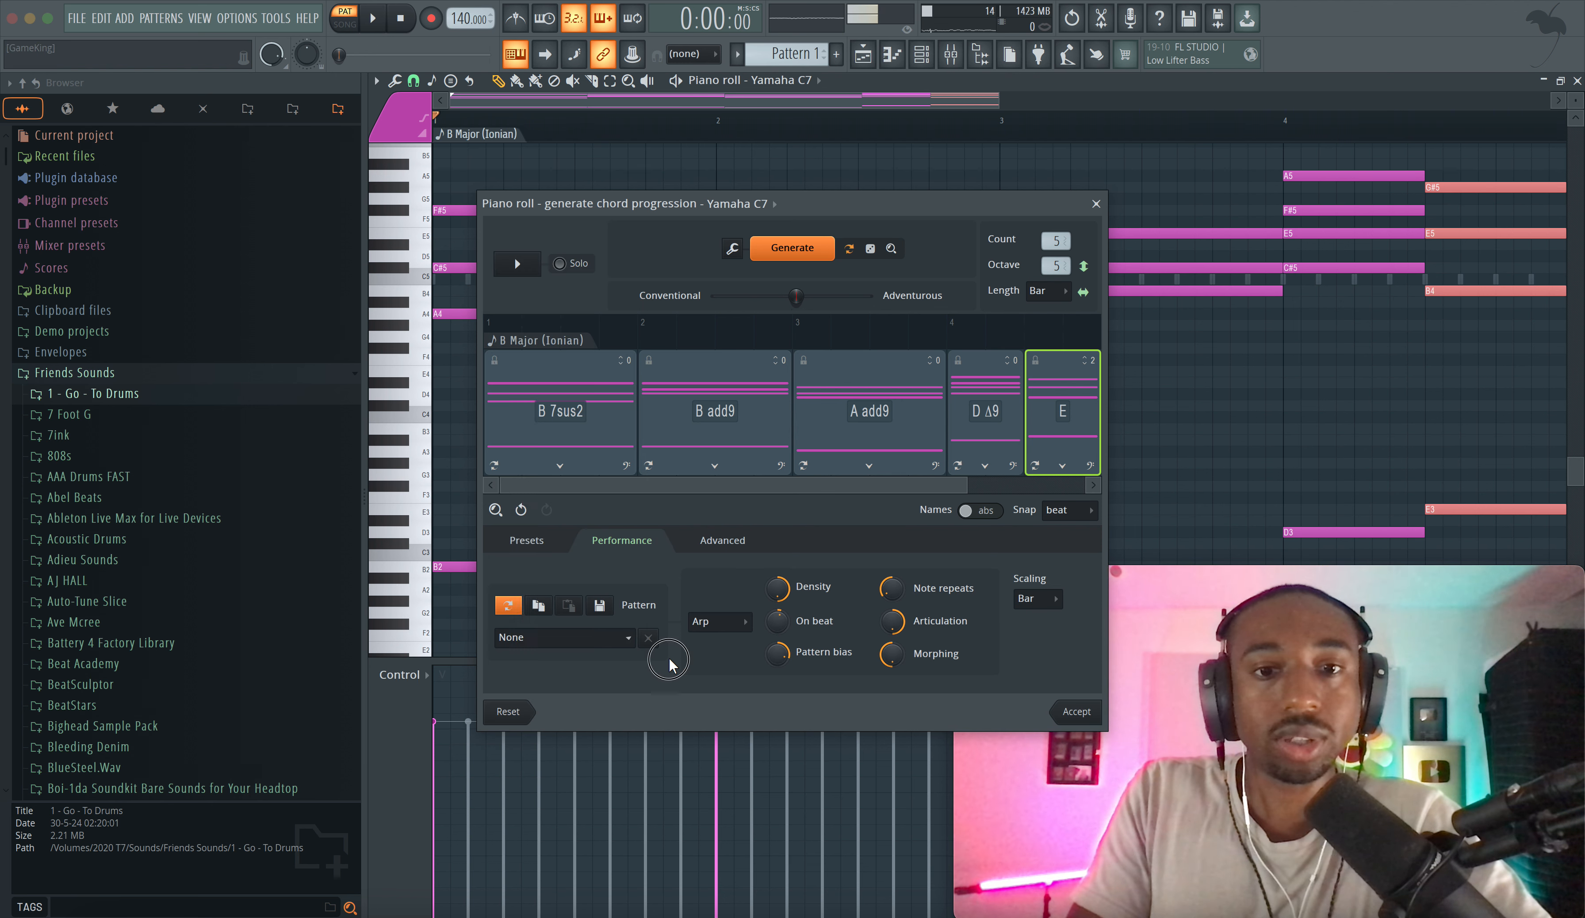
{"action": "left_click", "coordinate": [602, 638]}
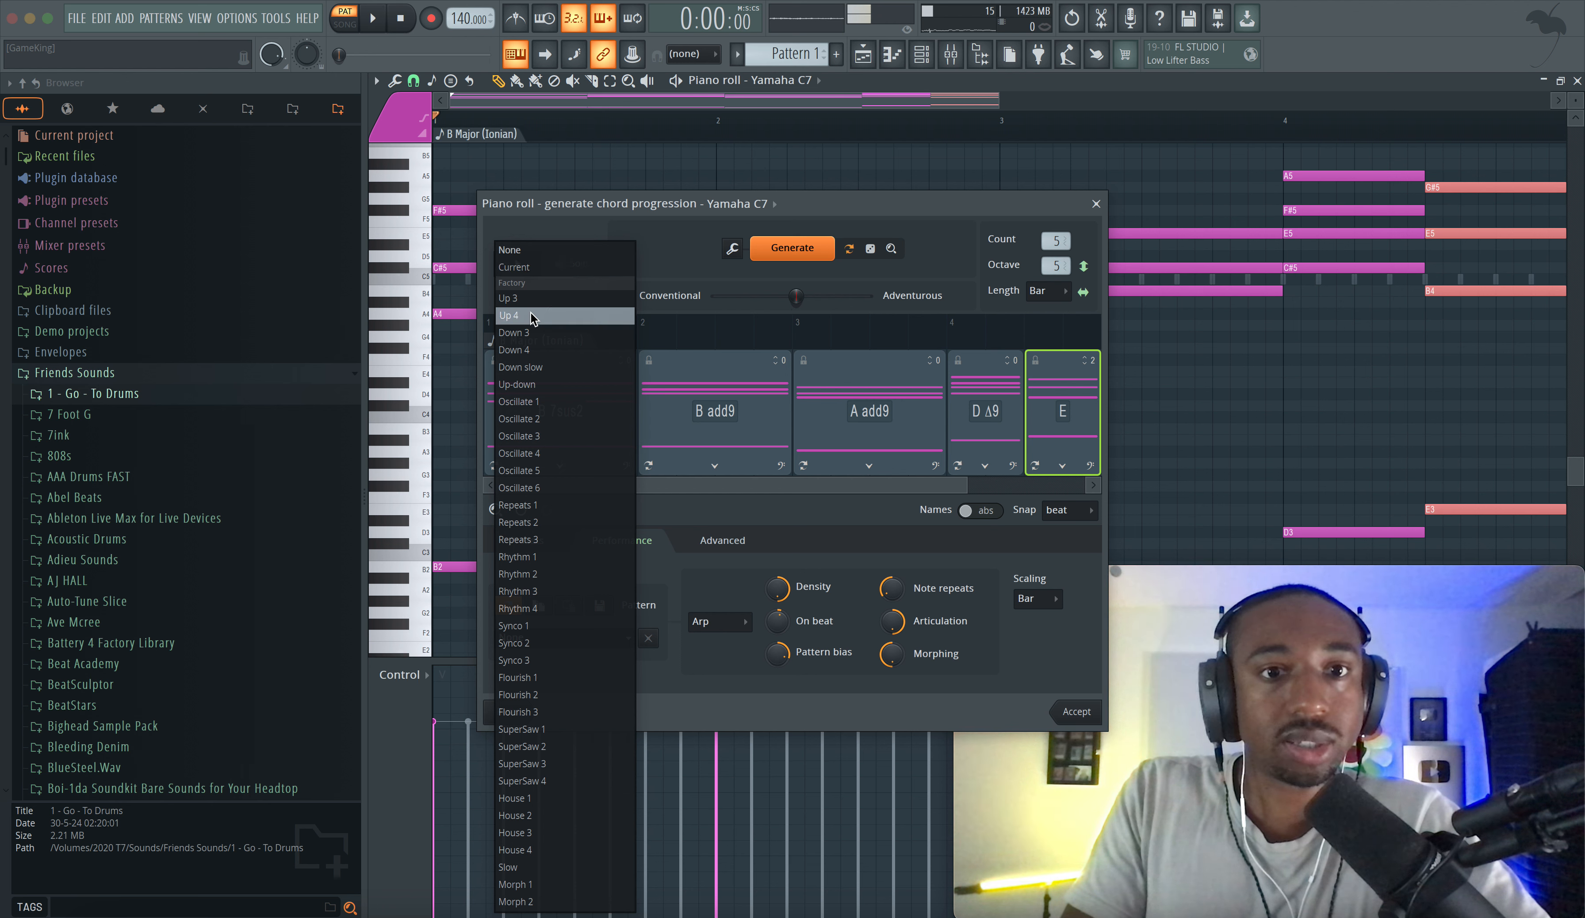
{"action": "left_click", "coordinate": [542, 300]}
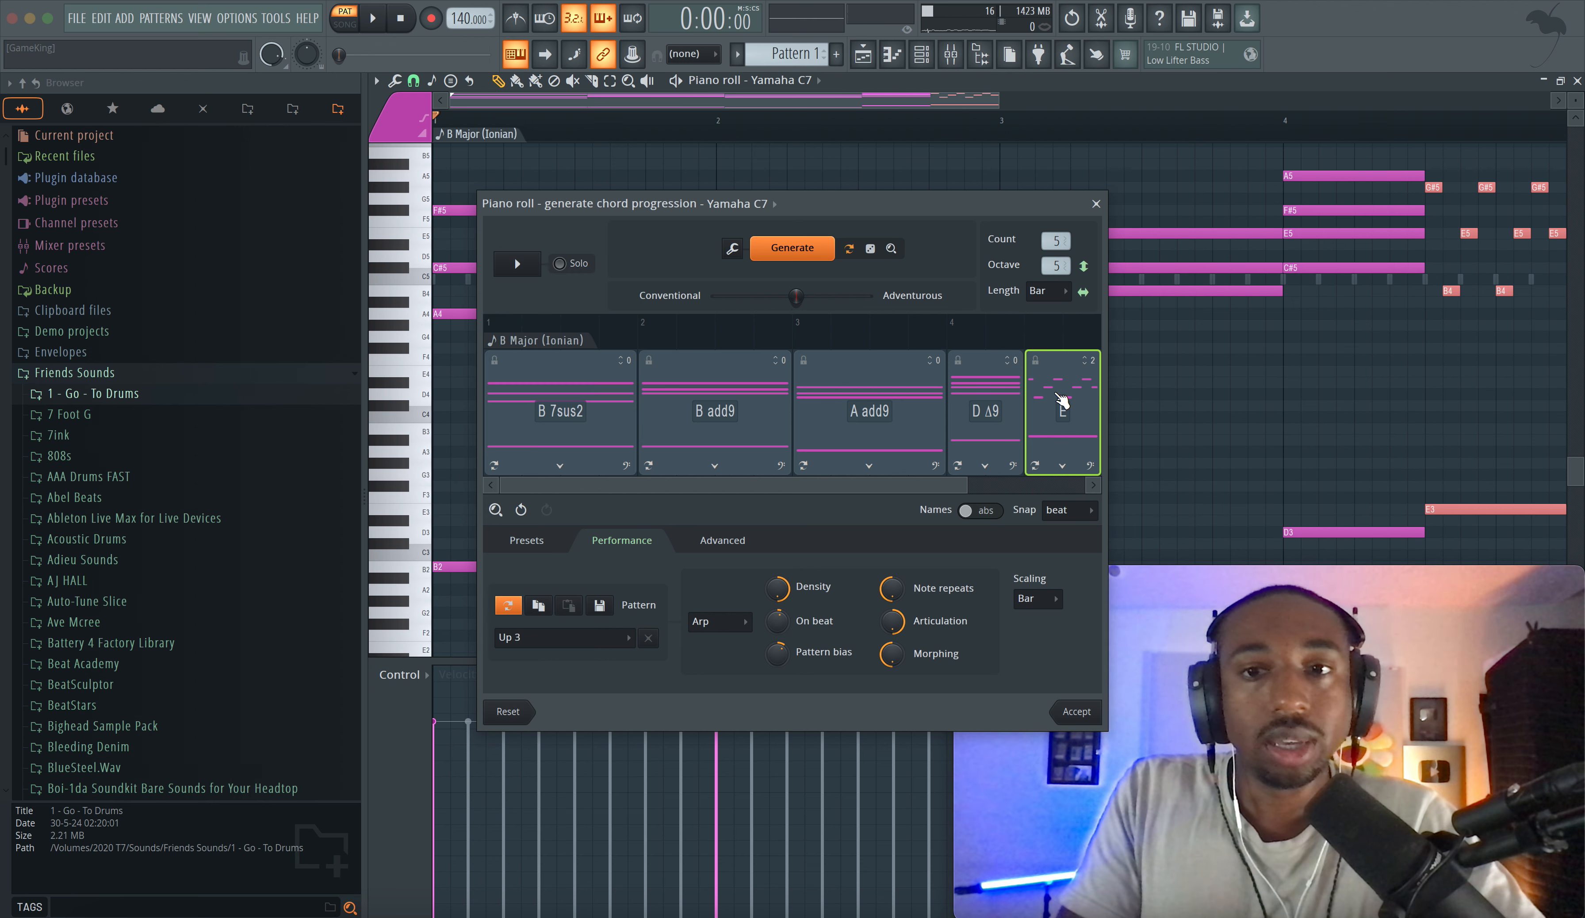
{"action": "key", "text": "ctrl+z"}
Step: Apply the Up 3 arp performance pattern to all five chords, set its scaling to 2 Bars, and play the progression
{"action": "left_click", "coordinate": [564, 637]}
{"action": "left_click", "coordinate": [526, 706]}
{"action": "left_click", "coordinate": [1038, 599]}
{"action": "left_click", "coordinate": [1031, 669]}
{"action": "key", "text": "space"}
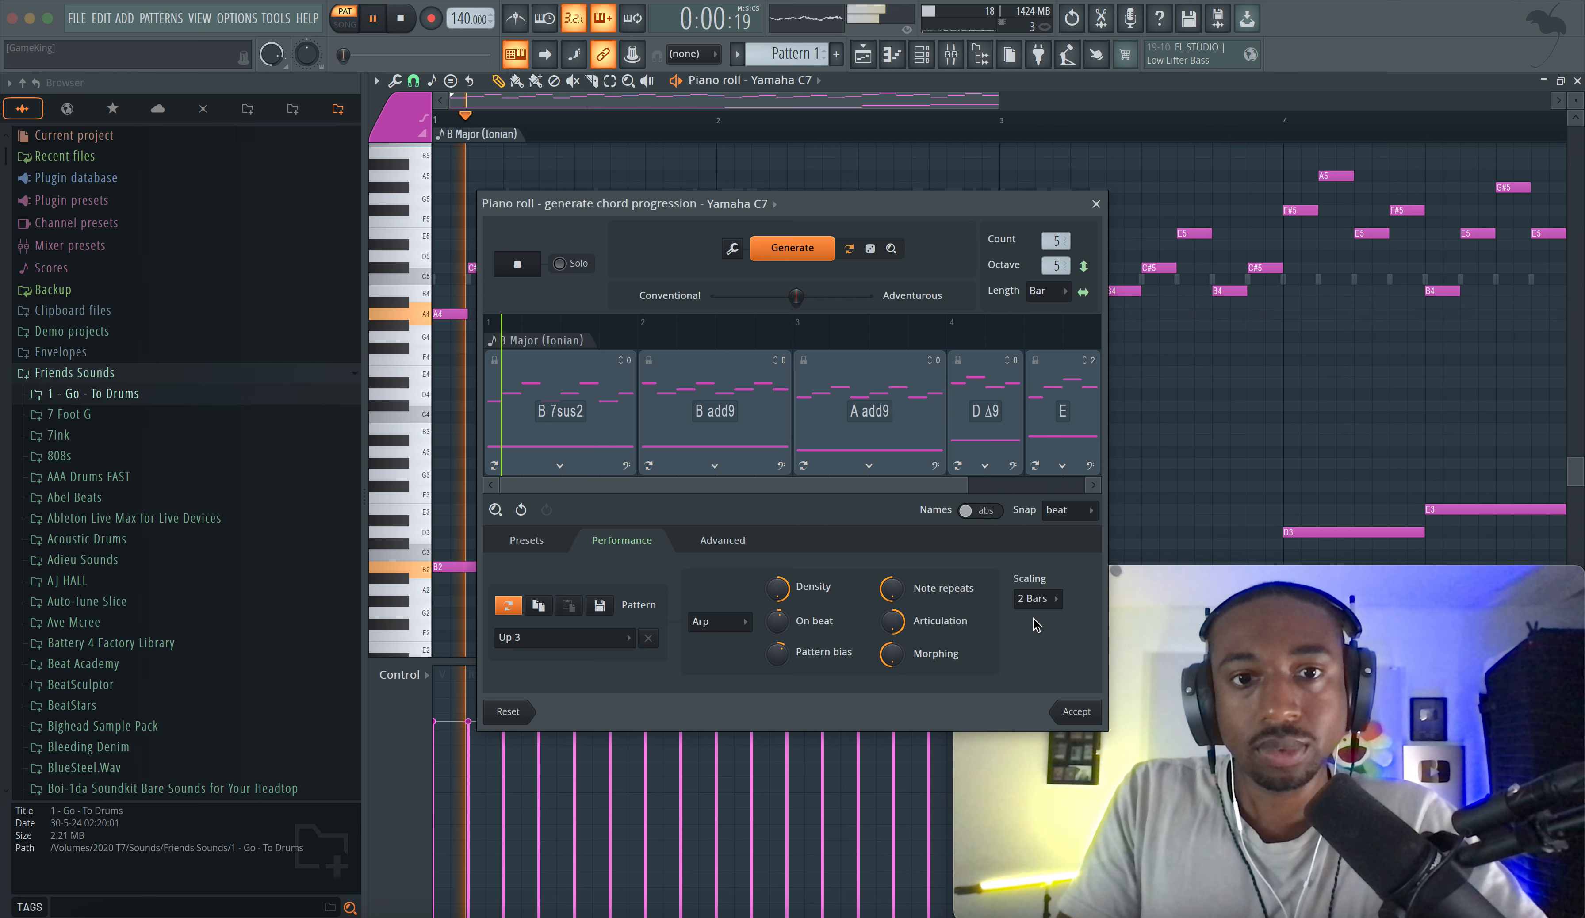
Step: Check the other scaling options, keep 2 Bars, and accept the arpeggiated progression into the piano roll
{"action": "left_click", "coordinate": [1047, 599]}
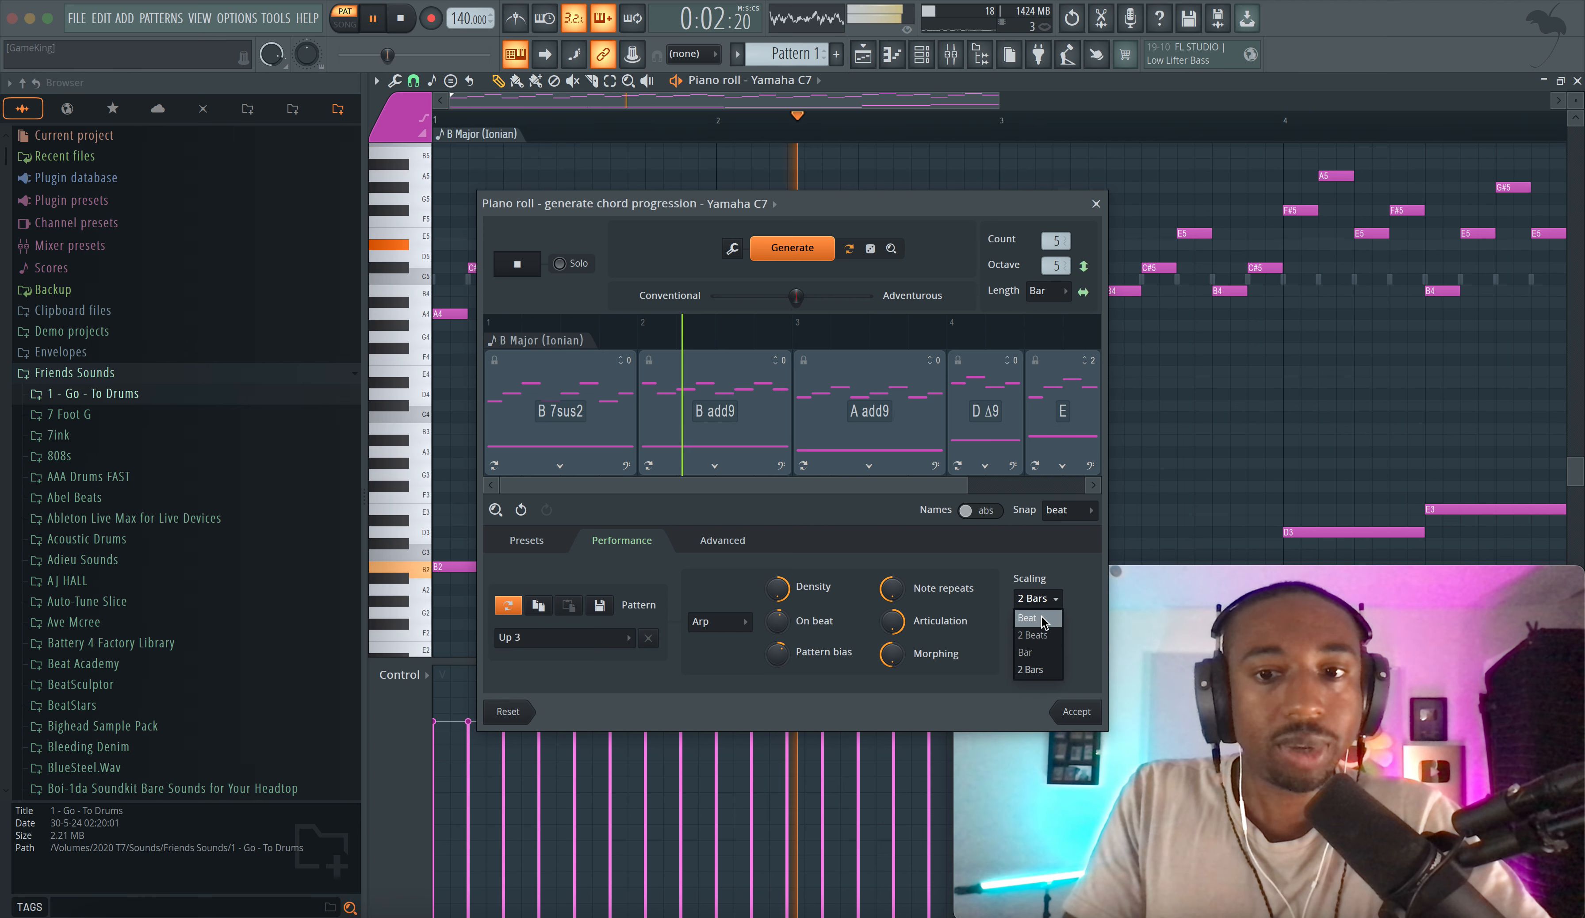
{"action": "key", "text": "space"}
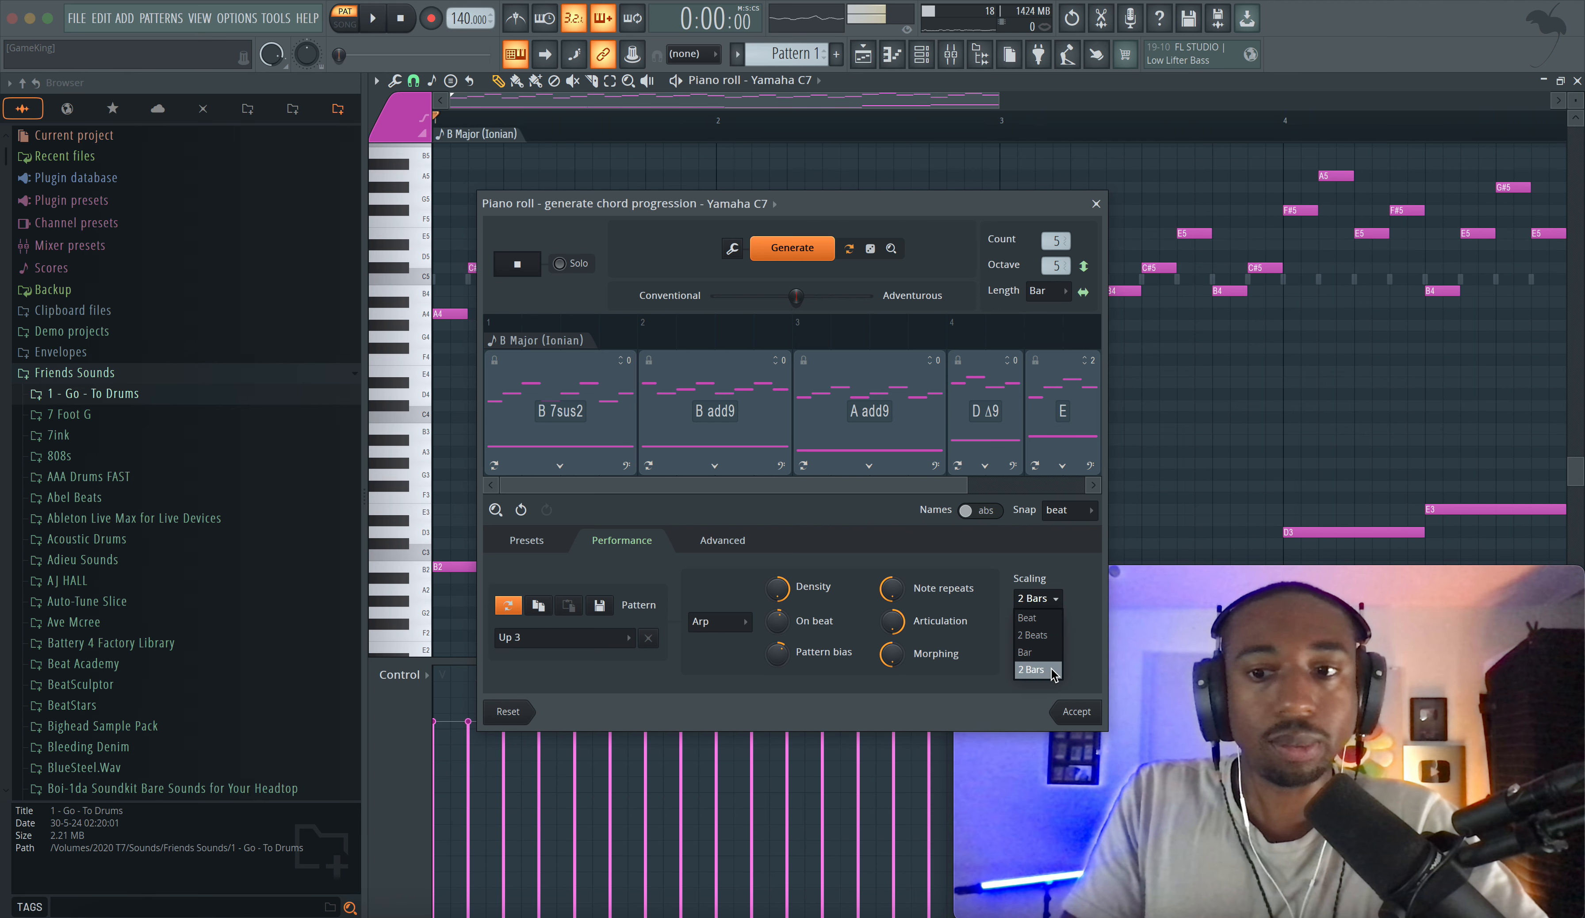
{"action": "left_click", "coordinate": [1081, 657]}
{"action": "key", "text": "space"}
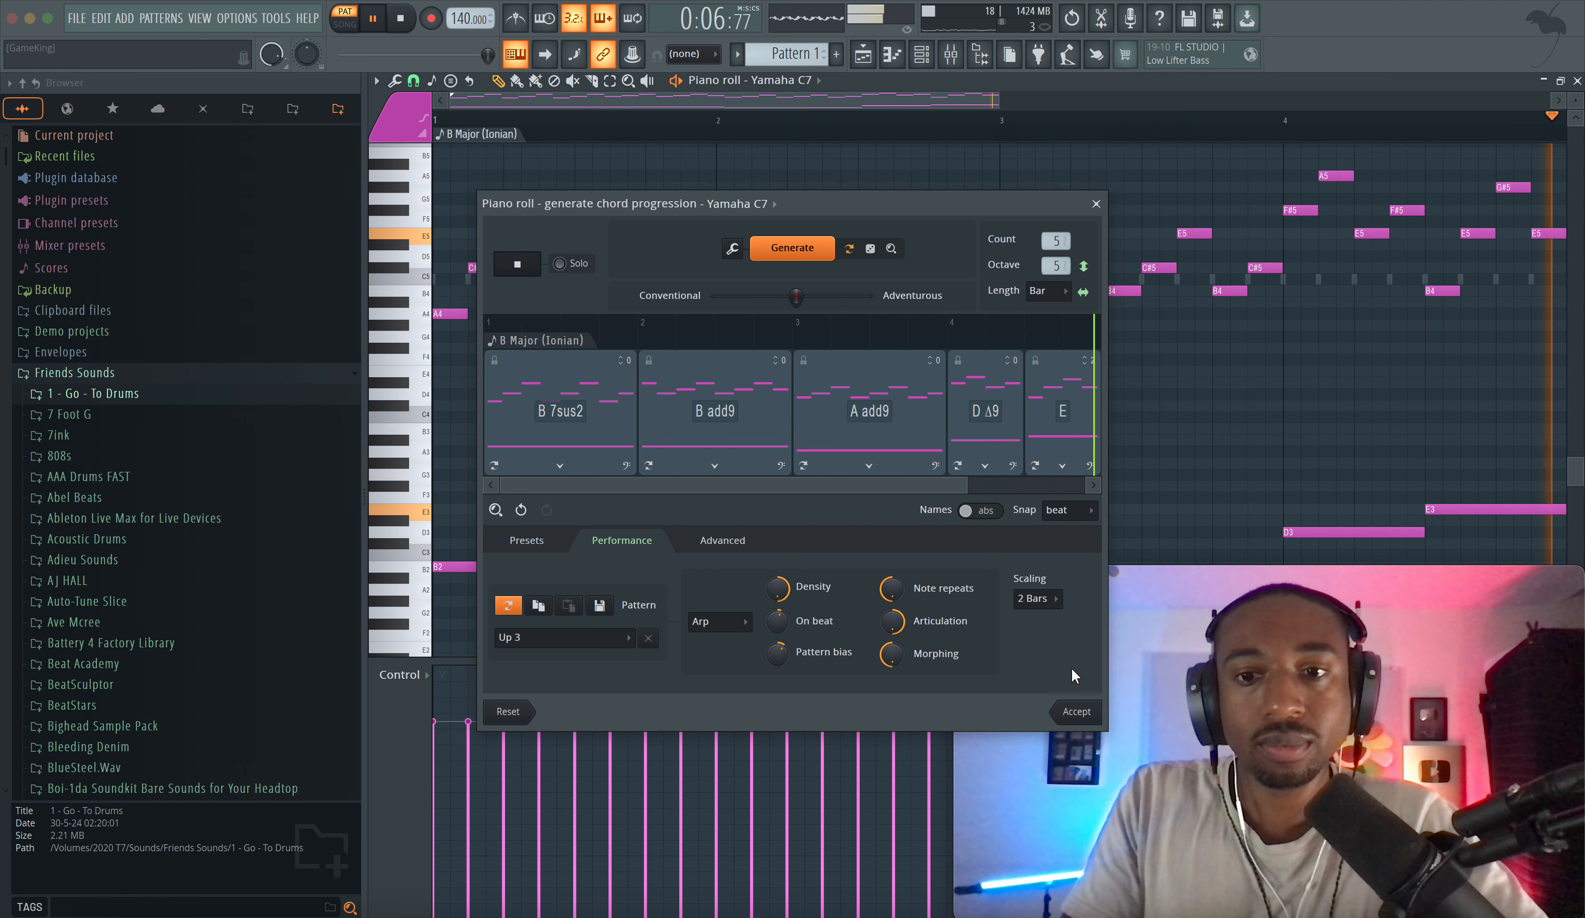
{"action": "left_click", "coordinate": [1078, 711]}
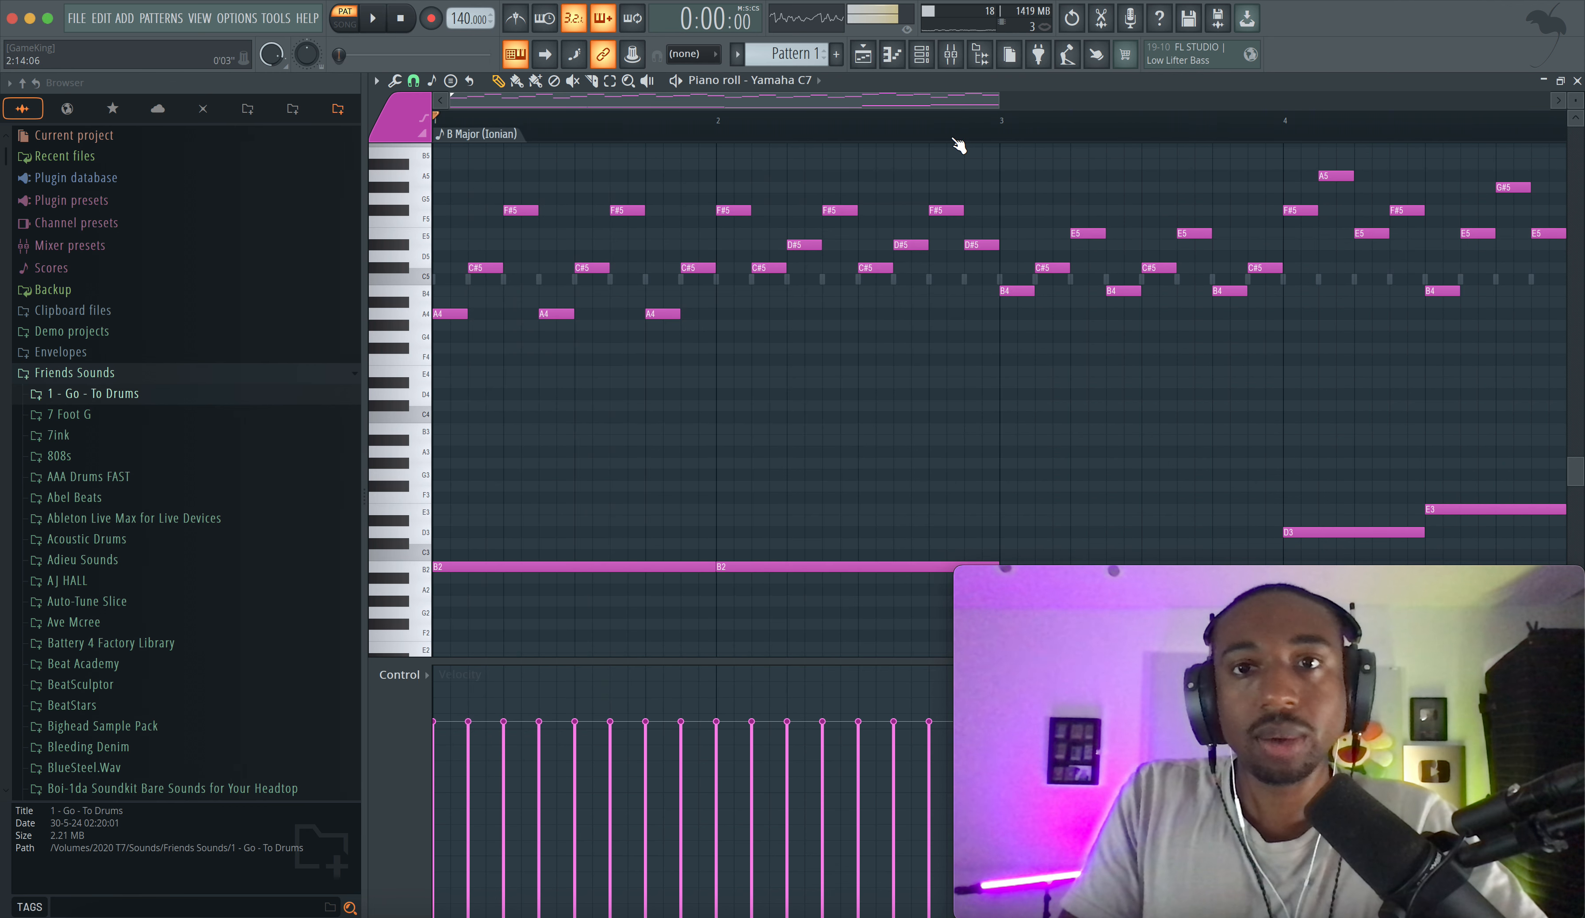
Step: Try the whole piano part one semitone lower during playback, and transpose it back up one semitone
{"action": "key", "text": "shift+Down"}
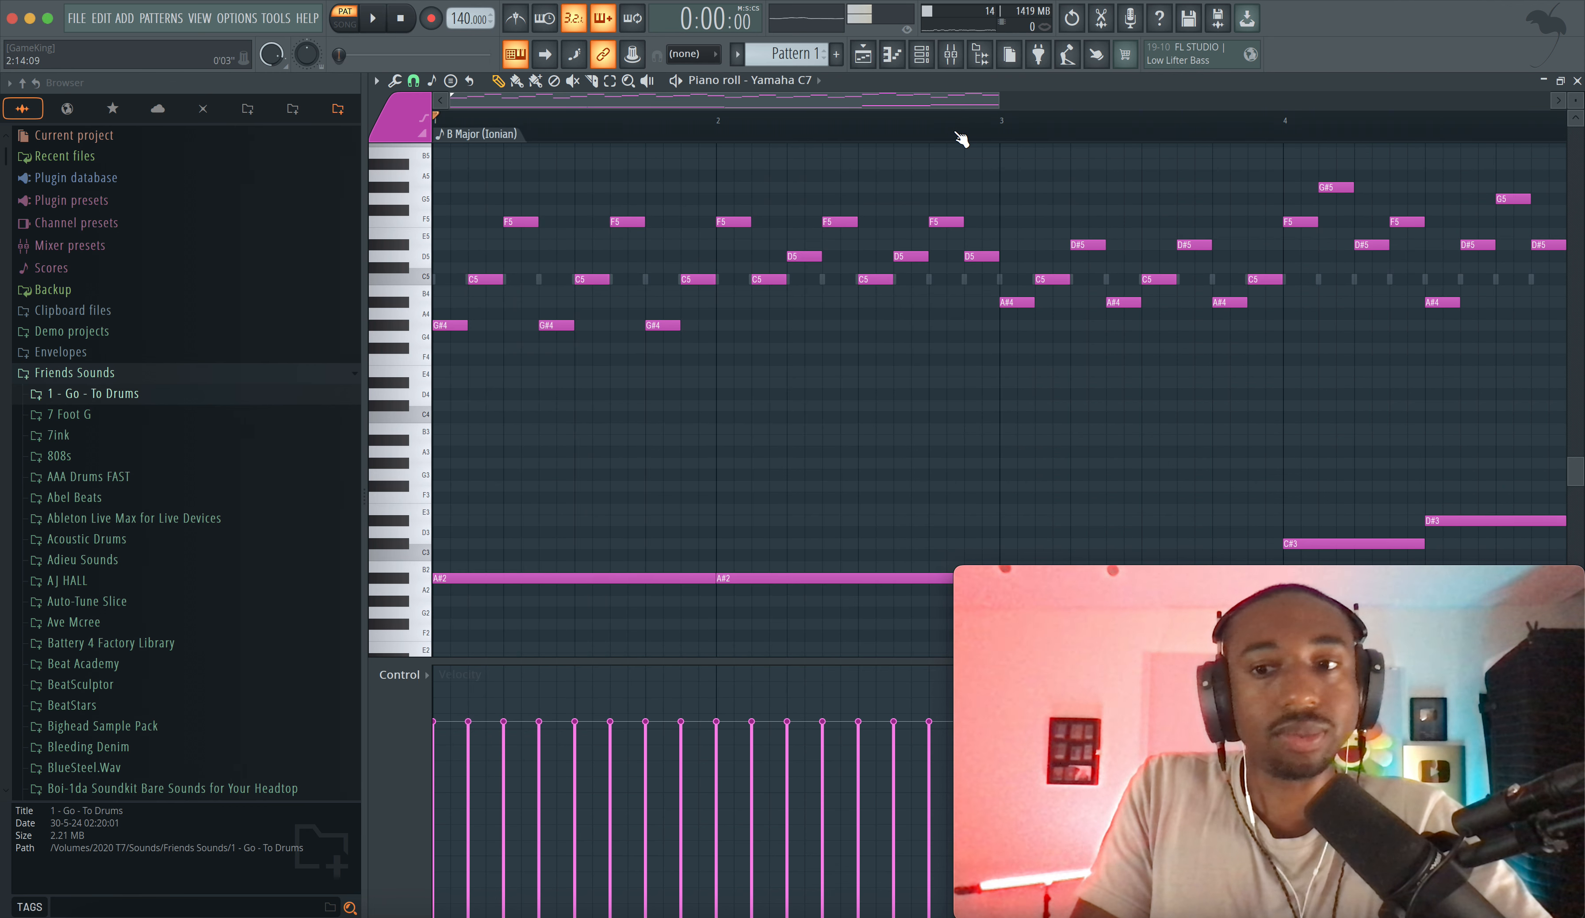
{"action": "key", "text": "space"}
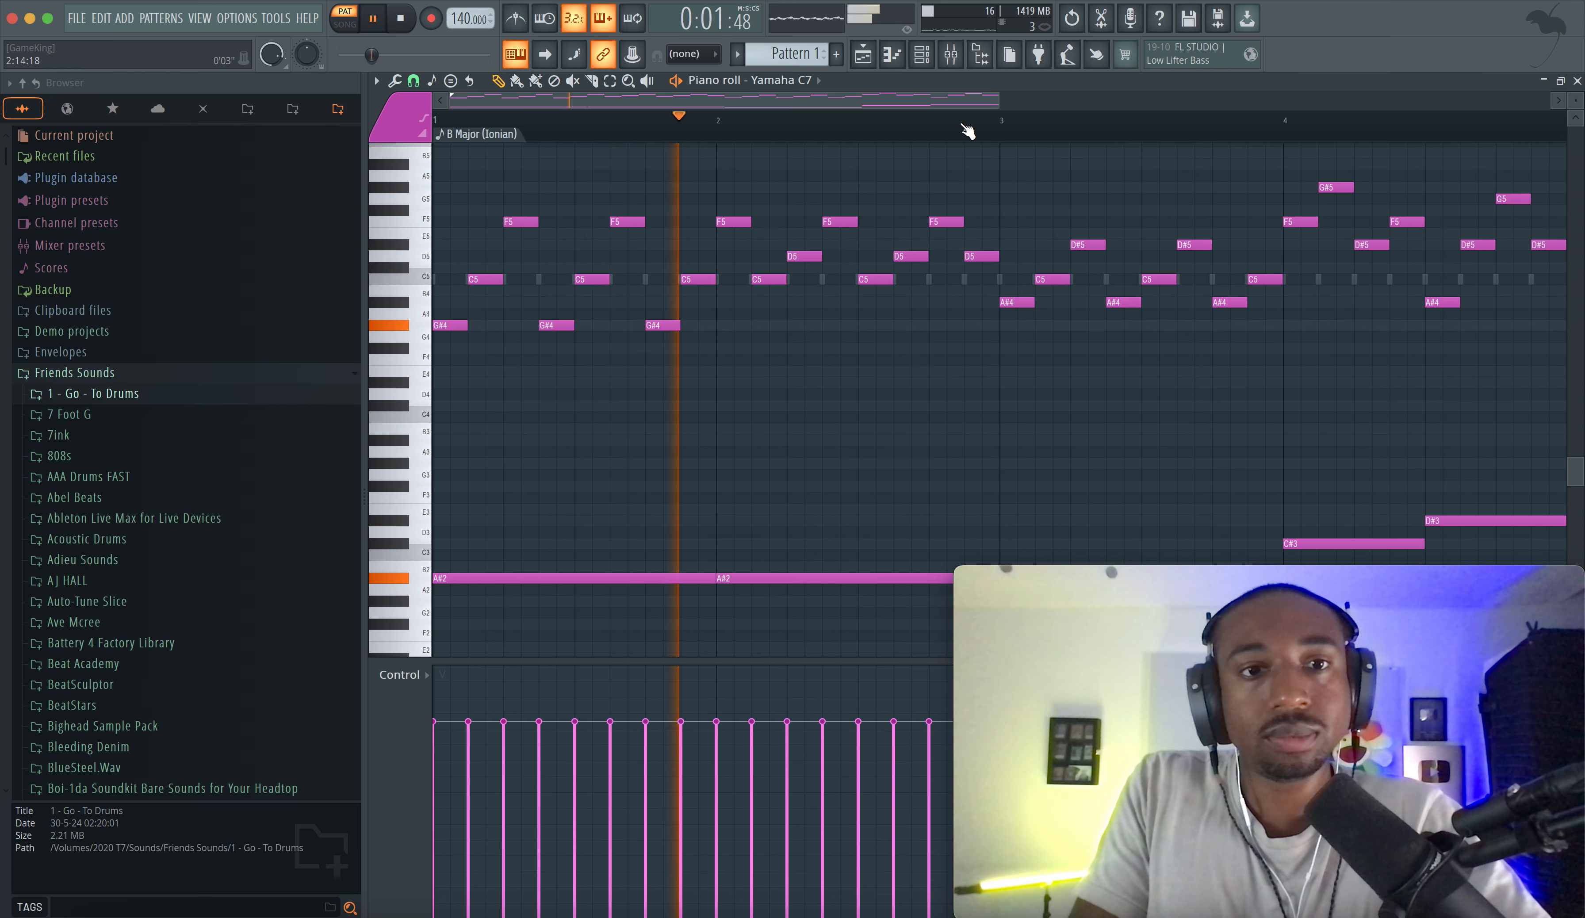
{"action": "key", "text": "shift+Up"}
{"action": "key", "text": "space"}
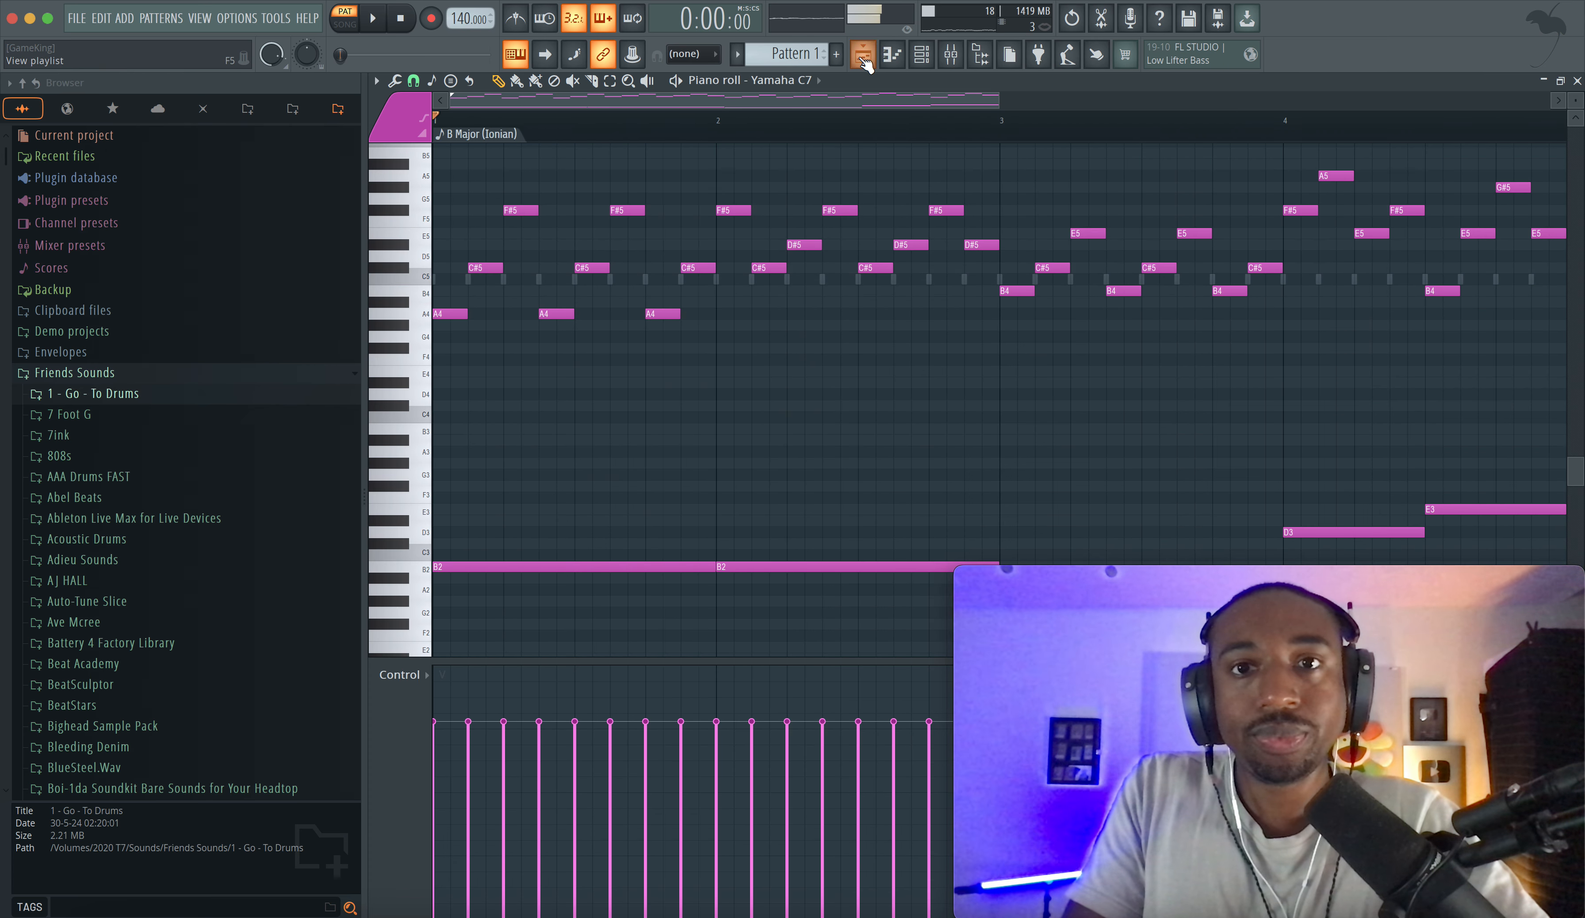
{"action": "key", "text": "space"}
Step: Show the playlist and place a unique copy of Pattern 1 directly after it on Track 1, at bar 5
{"action": "key", "text": "F5"}
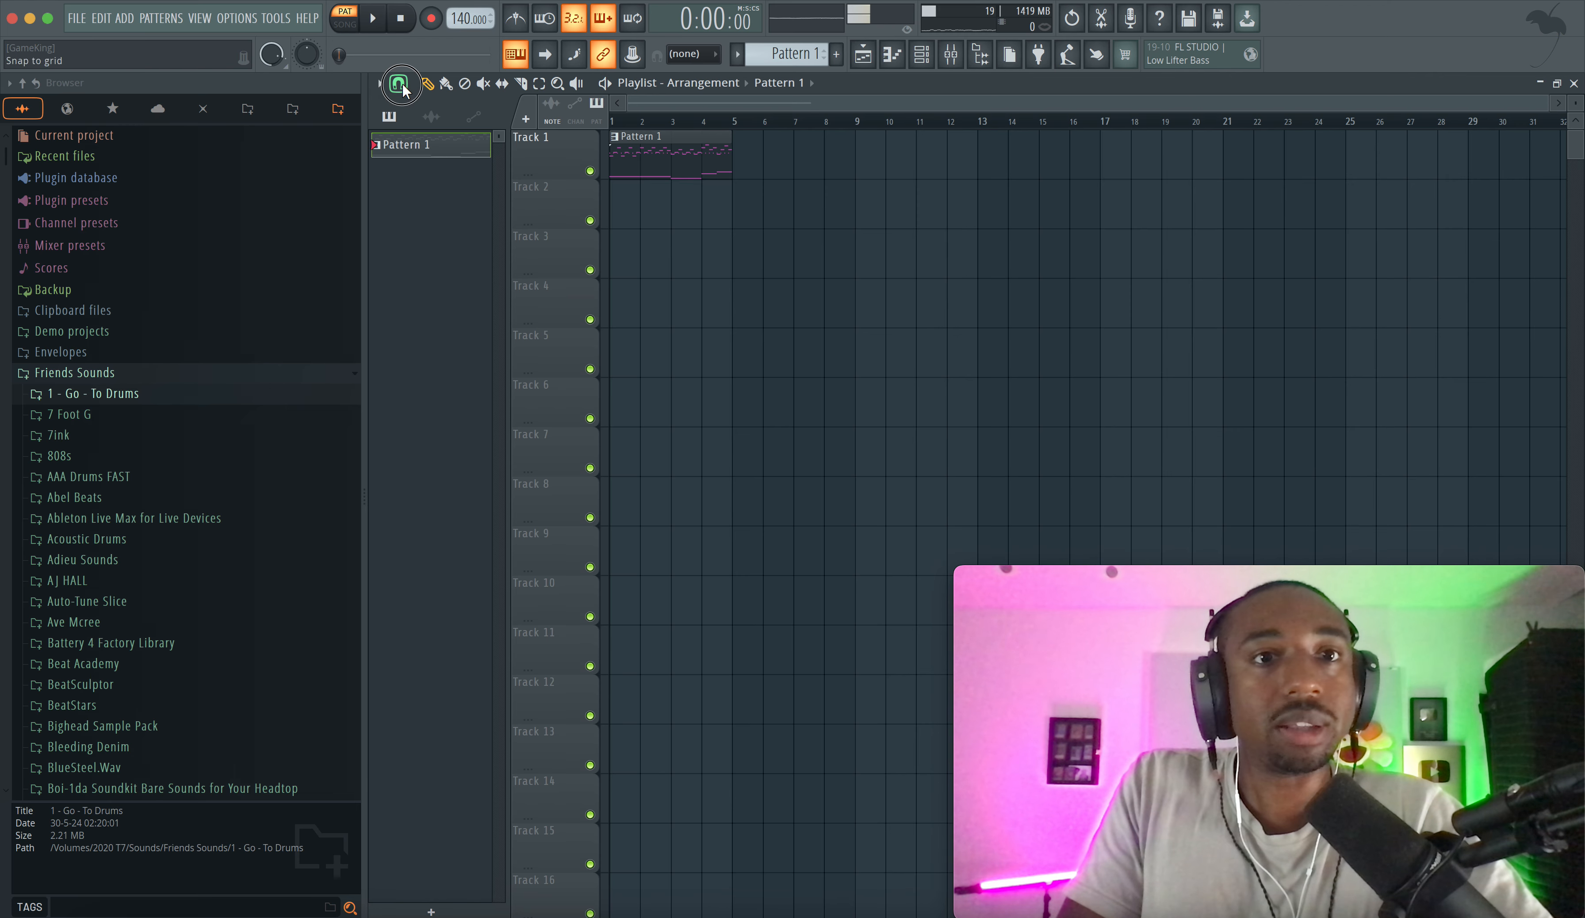
{"action": "left_click", "coordinate": [402, 86]}
{"action": "left_click", "coordinate": [421, 356]}
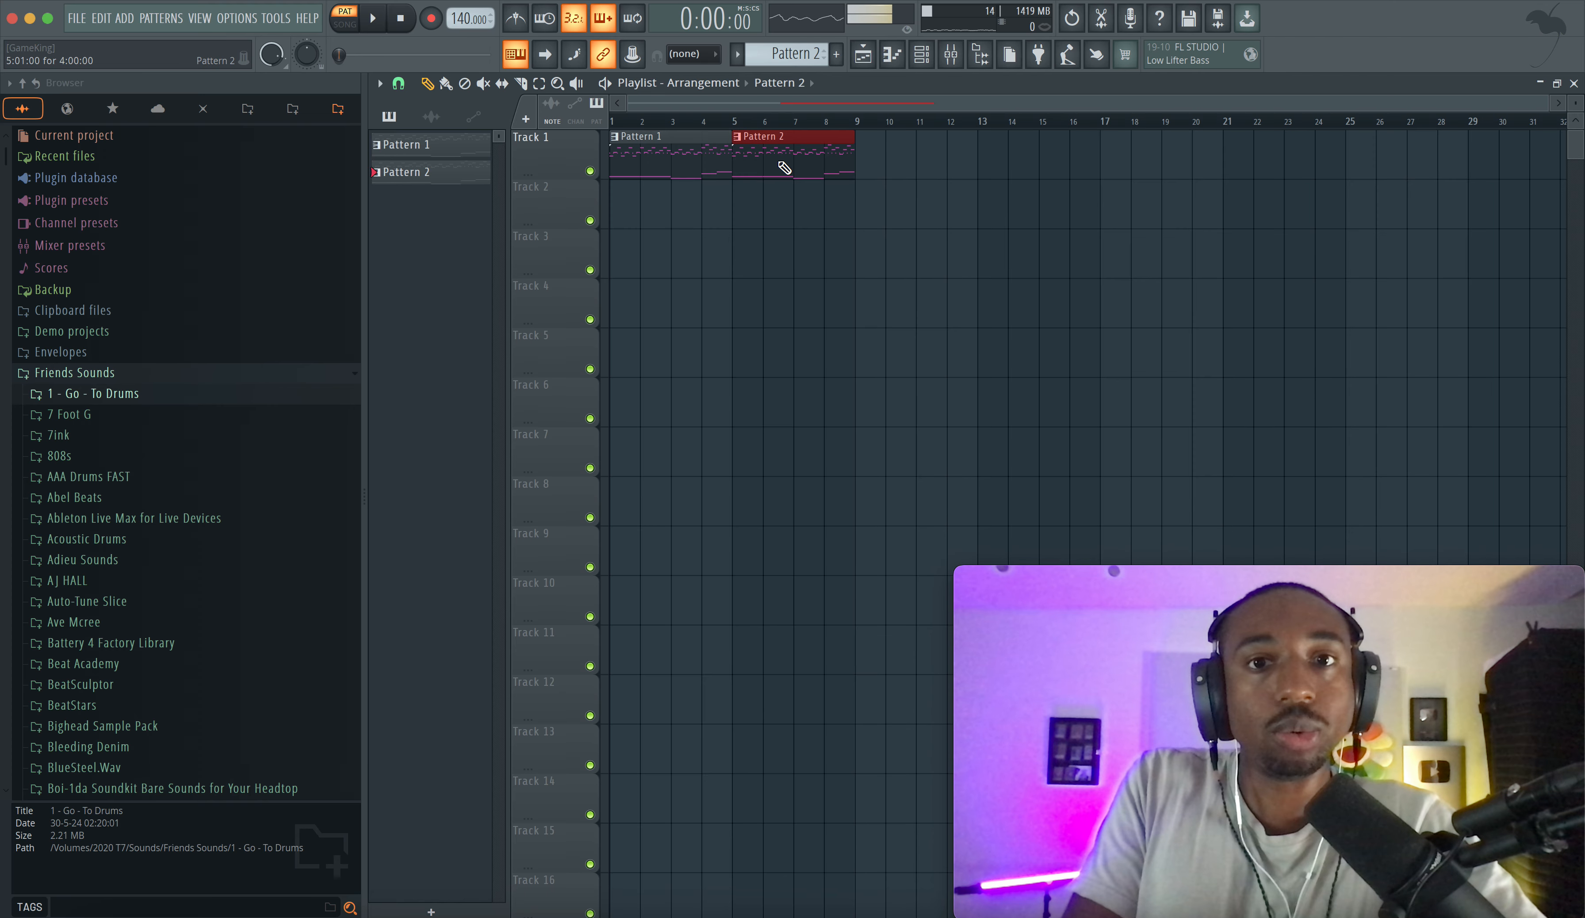
{"action": "scroll", "coordinate": [777, 161], "scroll_direction": "up", "scroll_amount": 3}
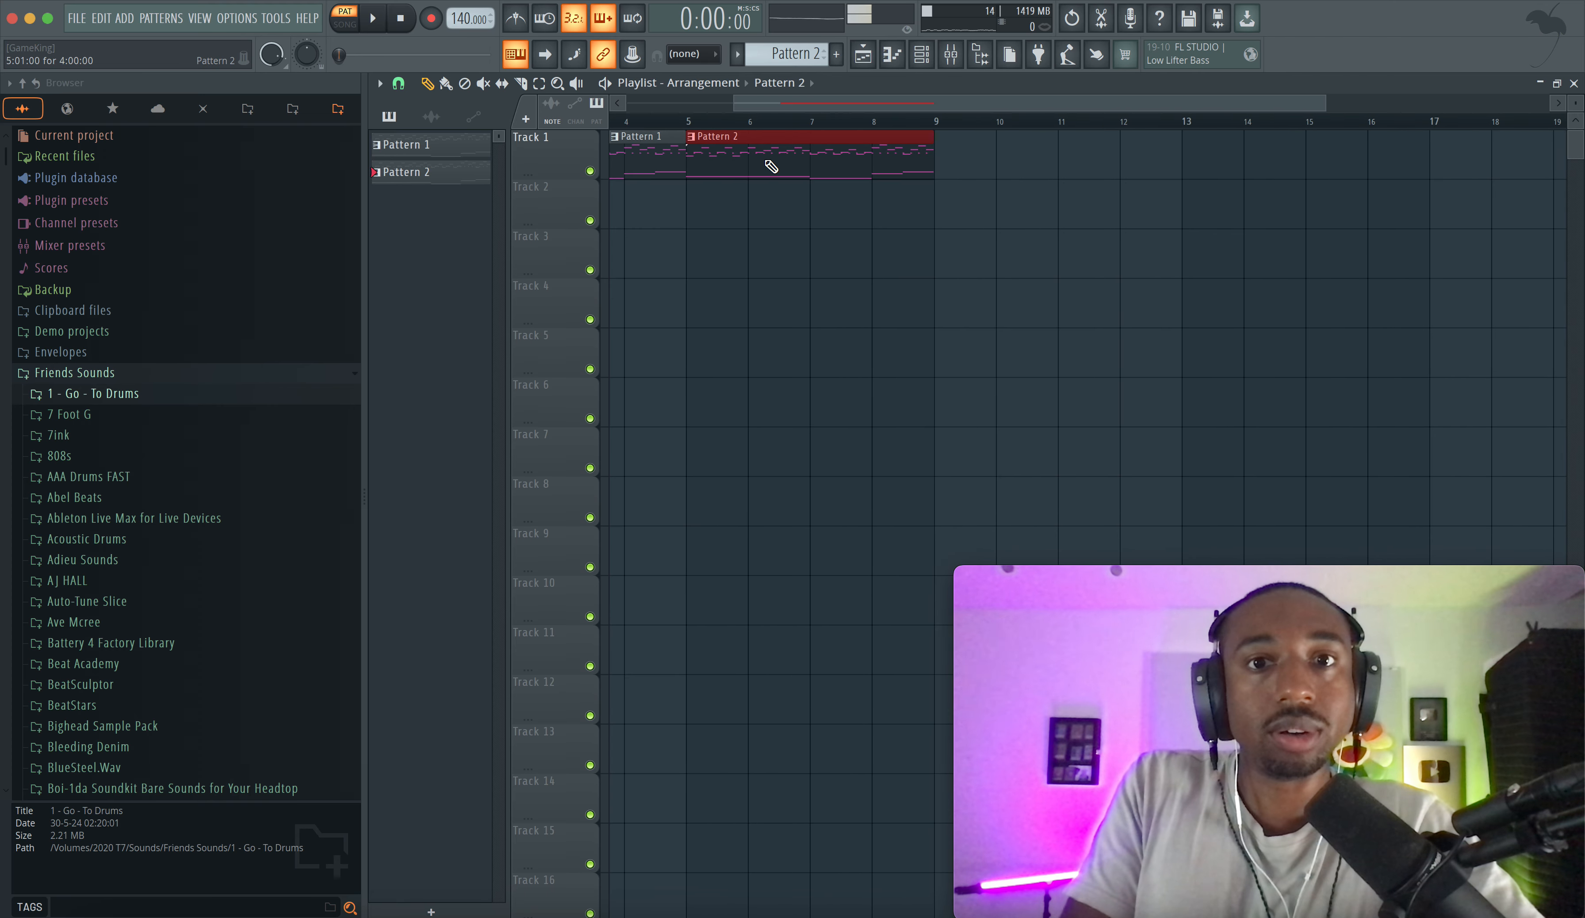
{"action": "scroll", "coordinate": [704, 155], "scroll_direction": "left", "scroll_amount": 3}
{"action": "scroll", "coordinate": [752, 204], "scroll_direction": "down", "scroll_amount": 2}
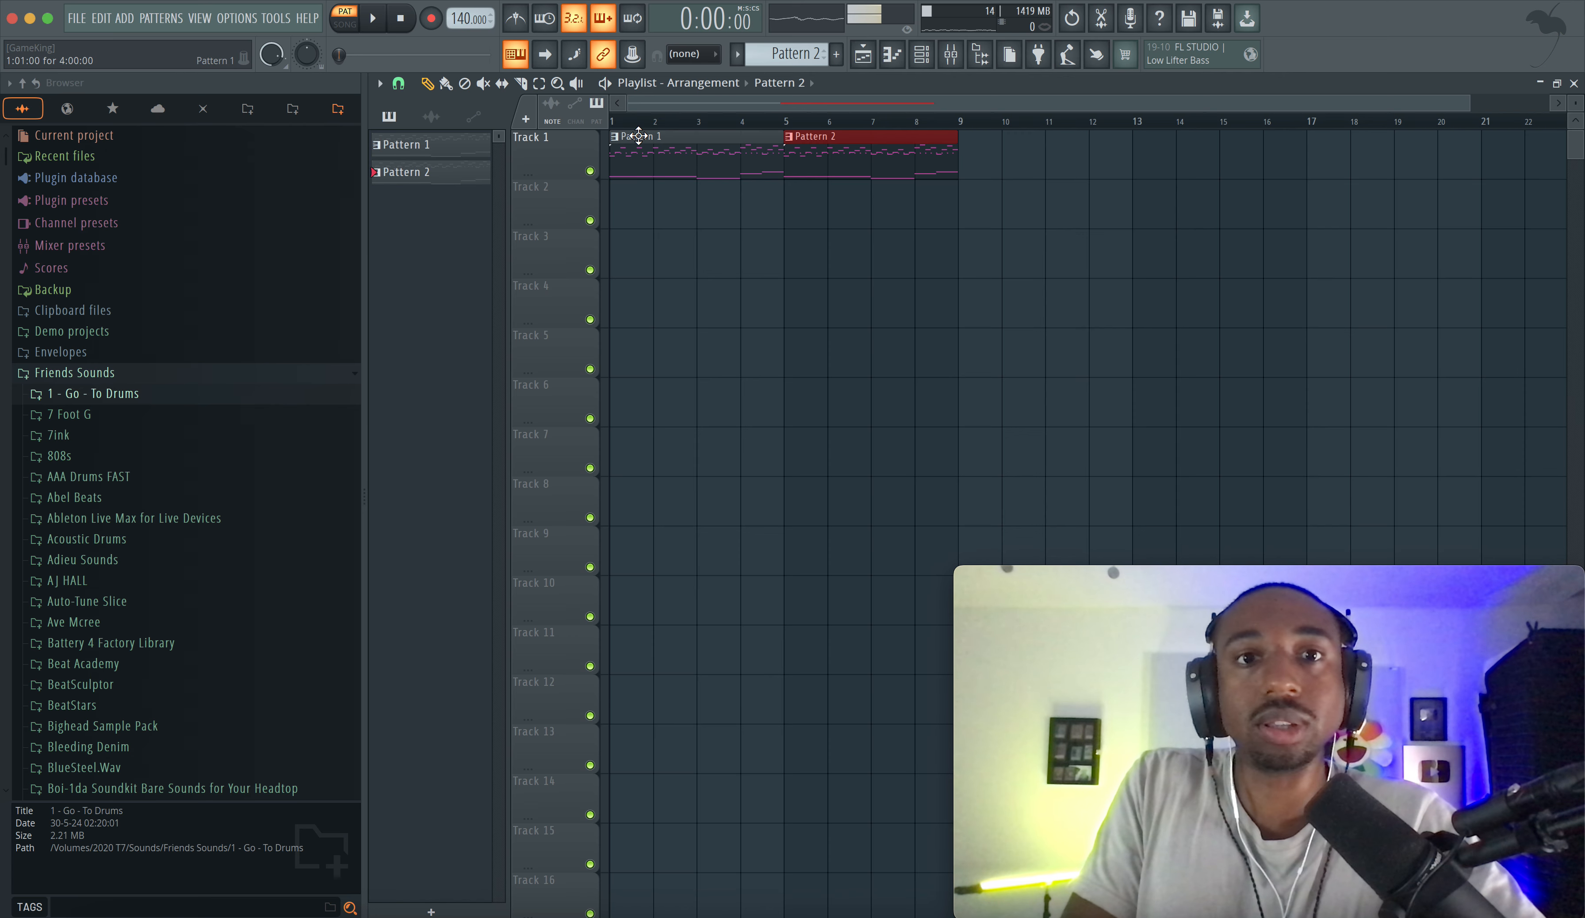
Step: Copy the Pattern 1 clip to Track 2, make the copy unique, and delete it from that track
{"action": "left_click_drag", "start_coordinate": [621, 146], "coordinate": [623, 223]}
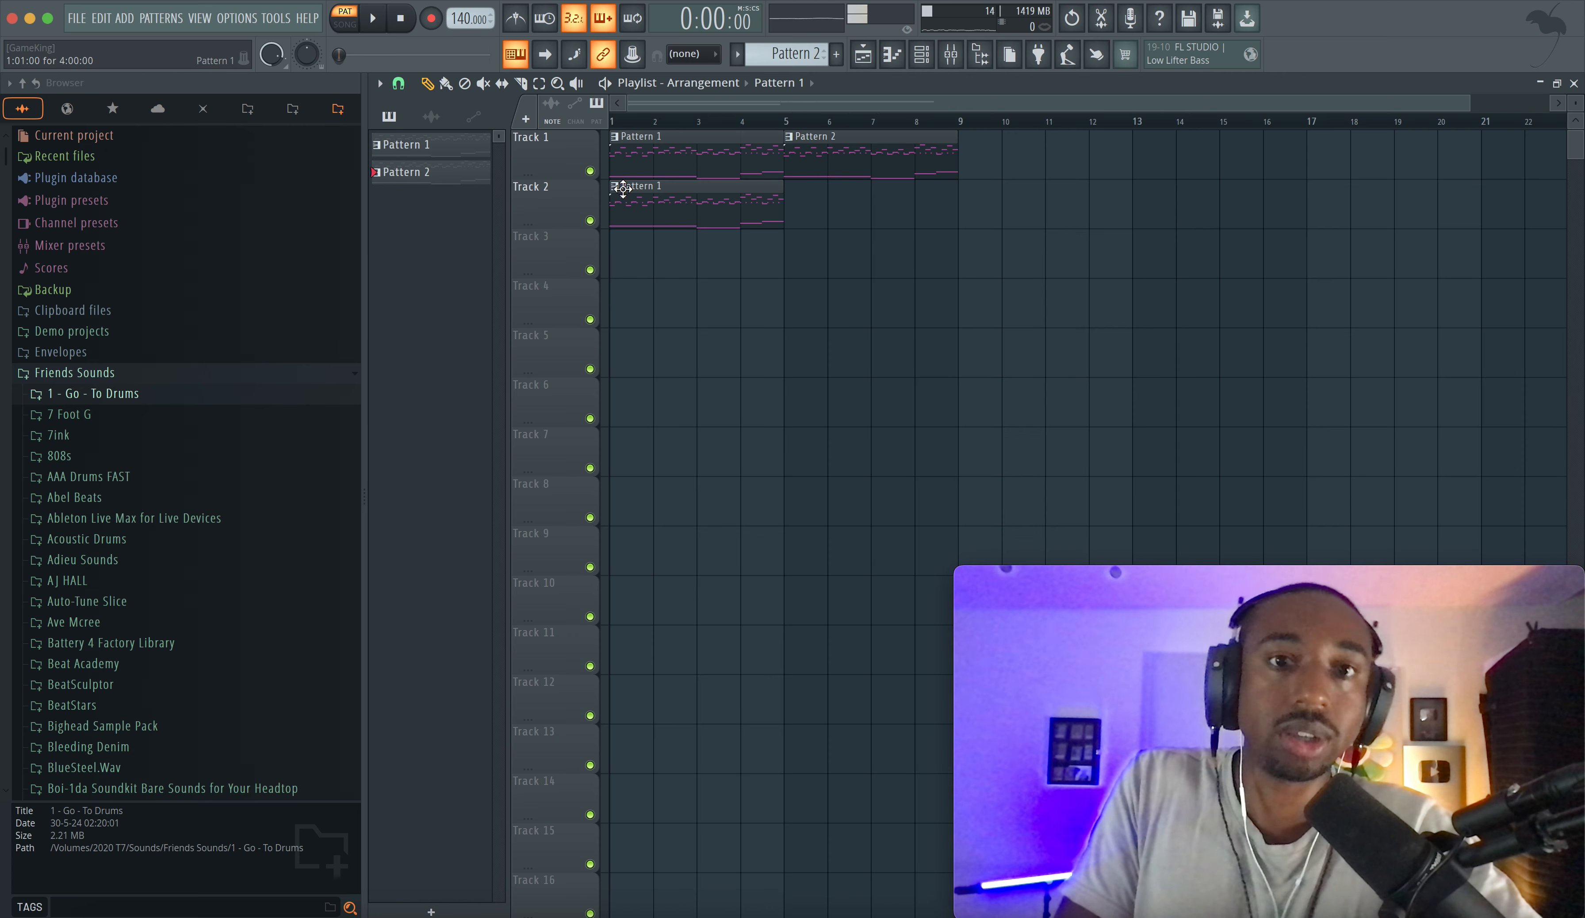
{"action": "right_click", "coordinate": [636, 200]}
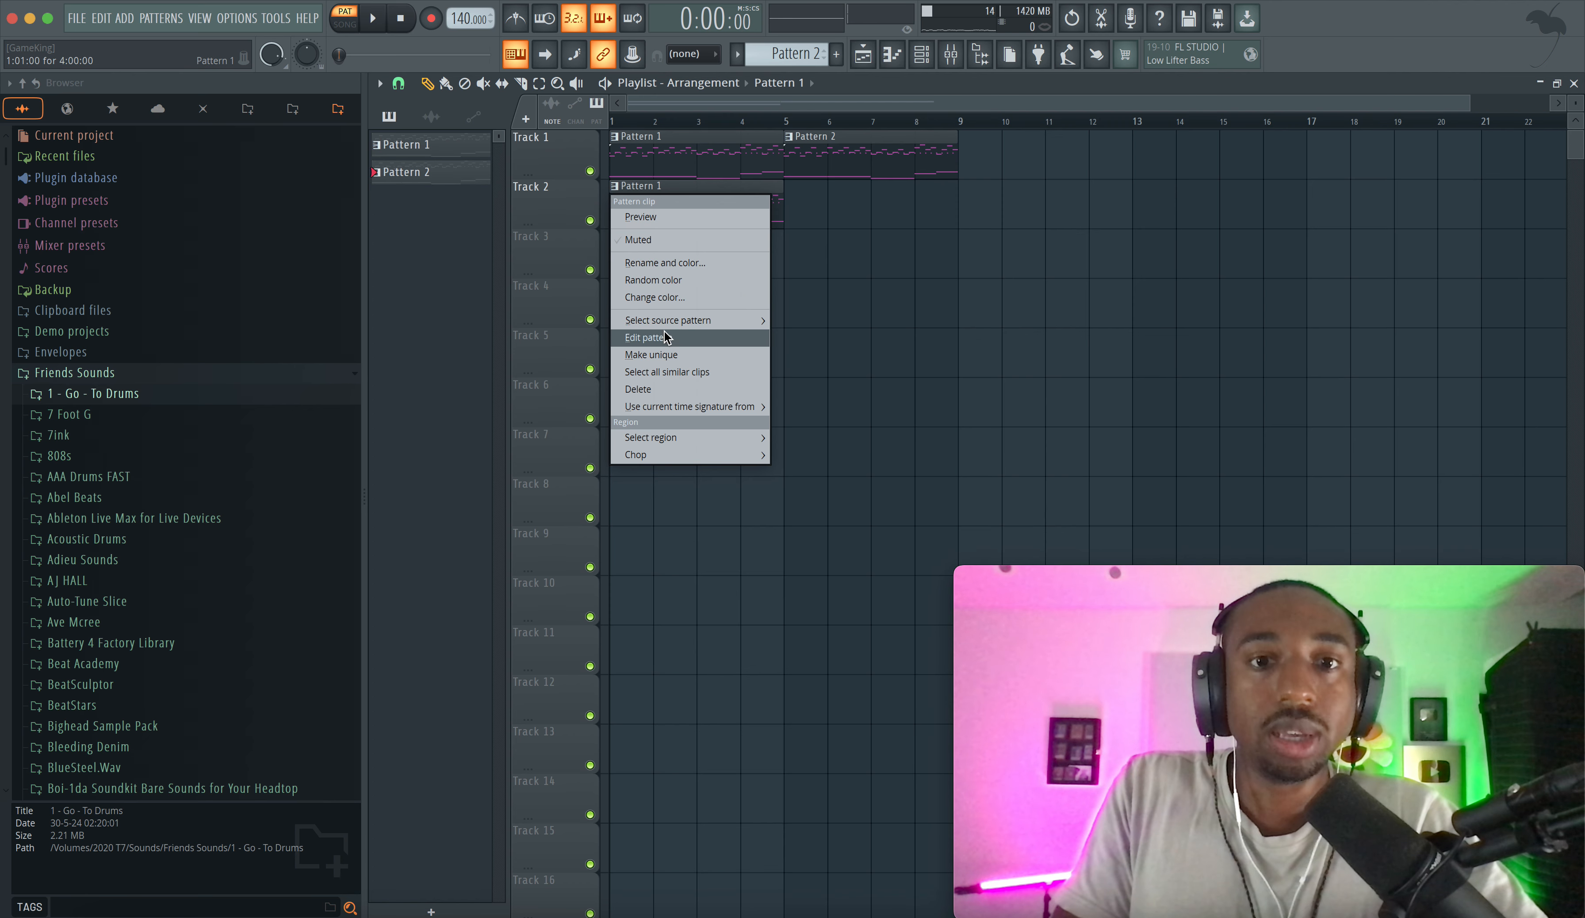
{"action": "left_click", "coordinate": [652, 356]}
{"action": "right_click", "coordinate": [705, 224]}
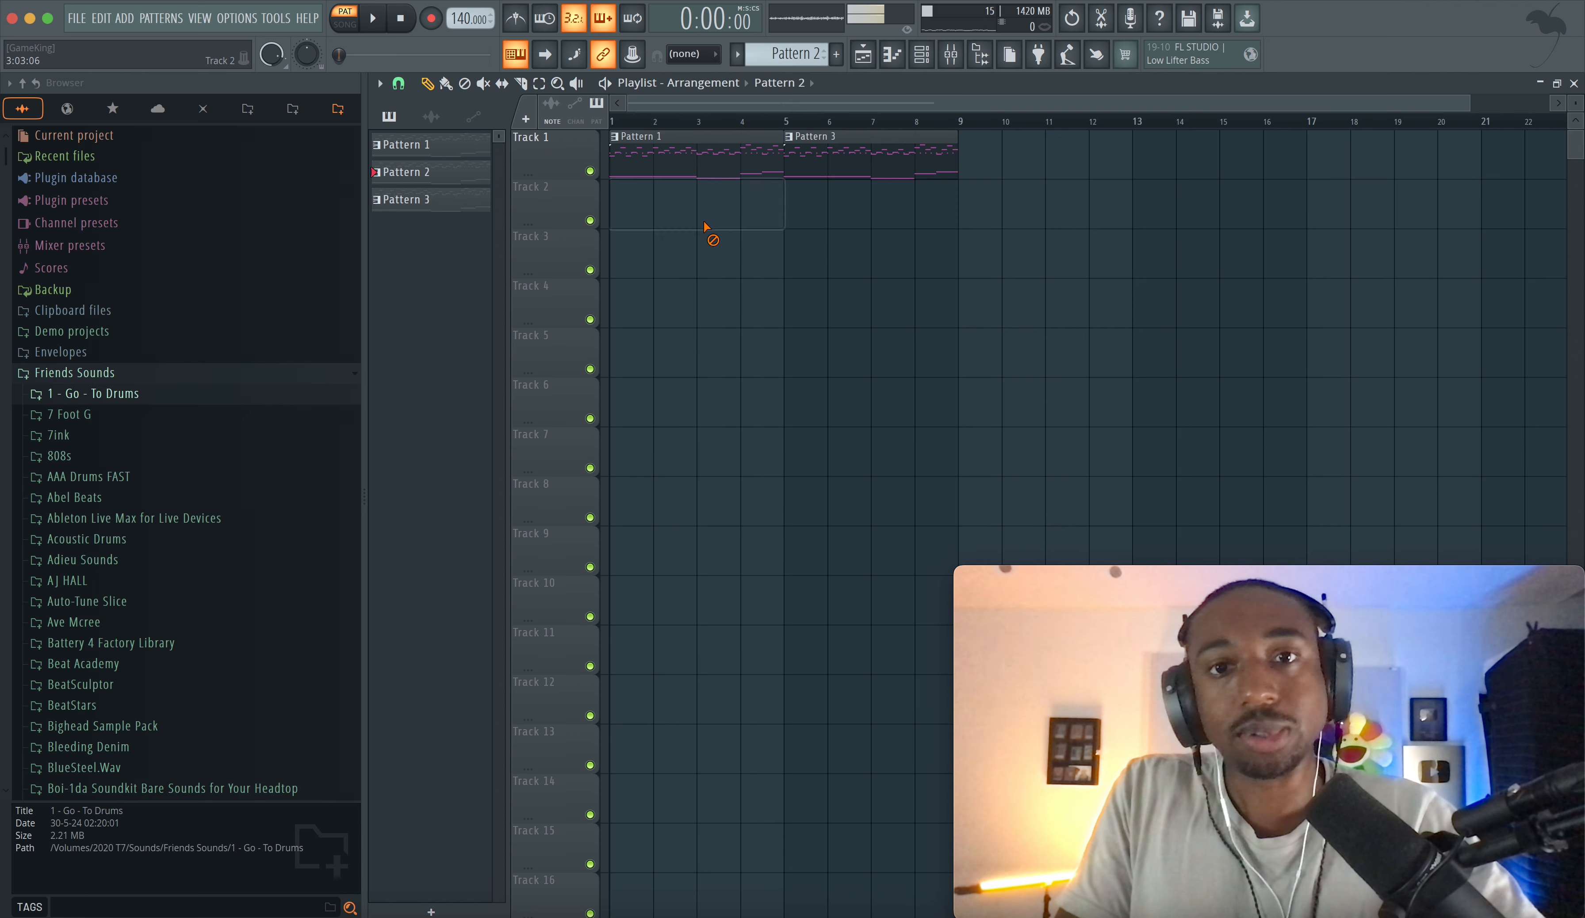
Step: Try placing Pattern 1 clips at bar 5 on Tracks 3 and 2, and remove them
{"action": "left_click", "coordinate": [672, 148]}
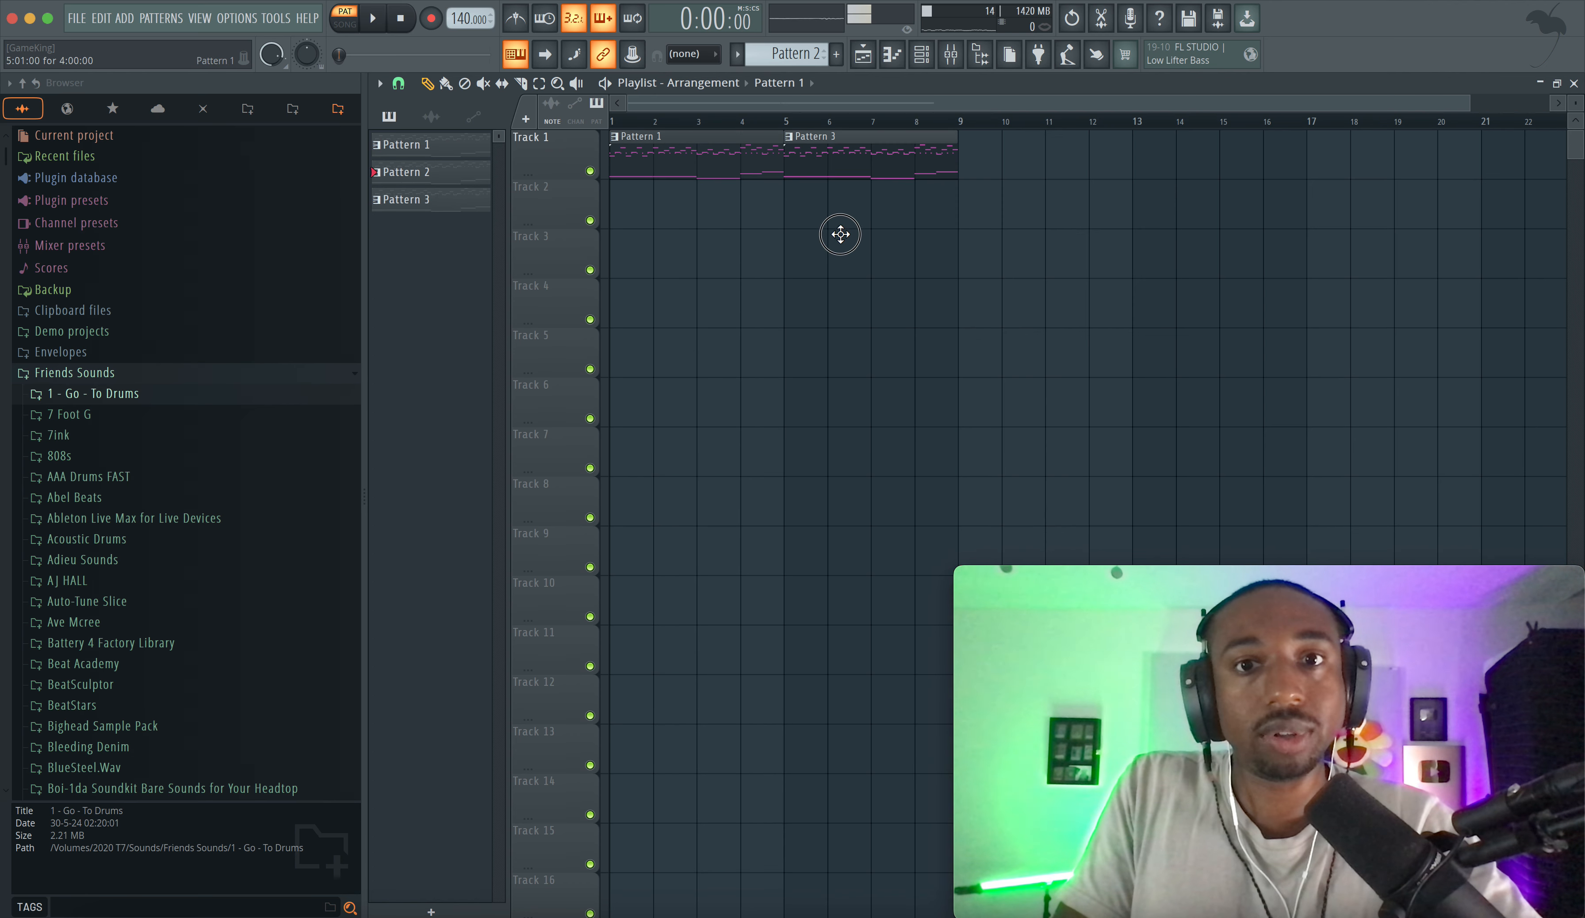
{"action": "left_click", "coordinate": [865, 248]}
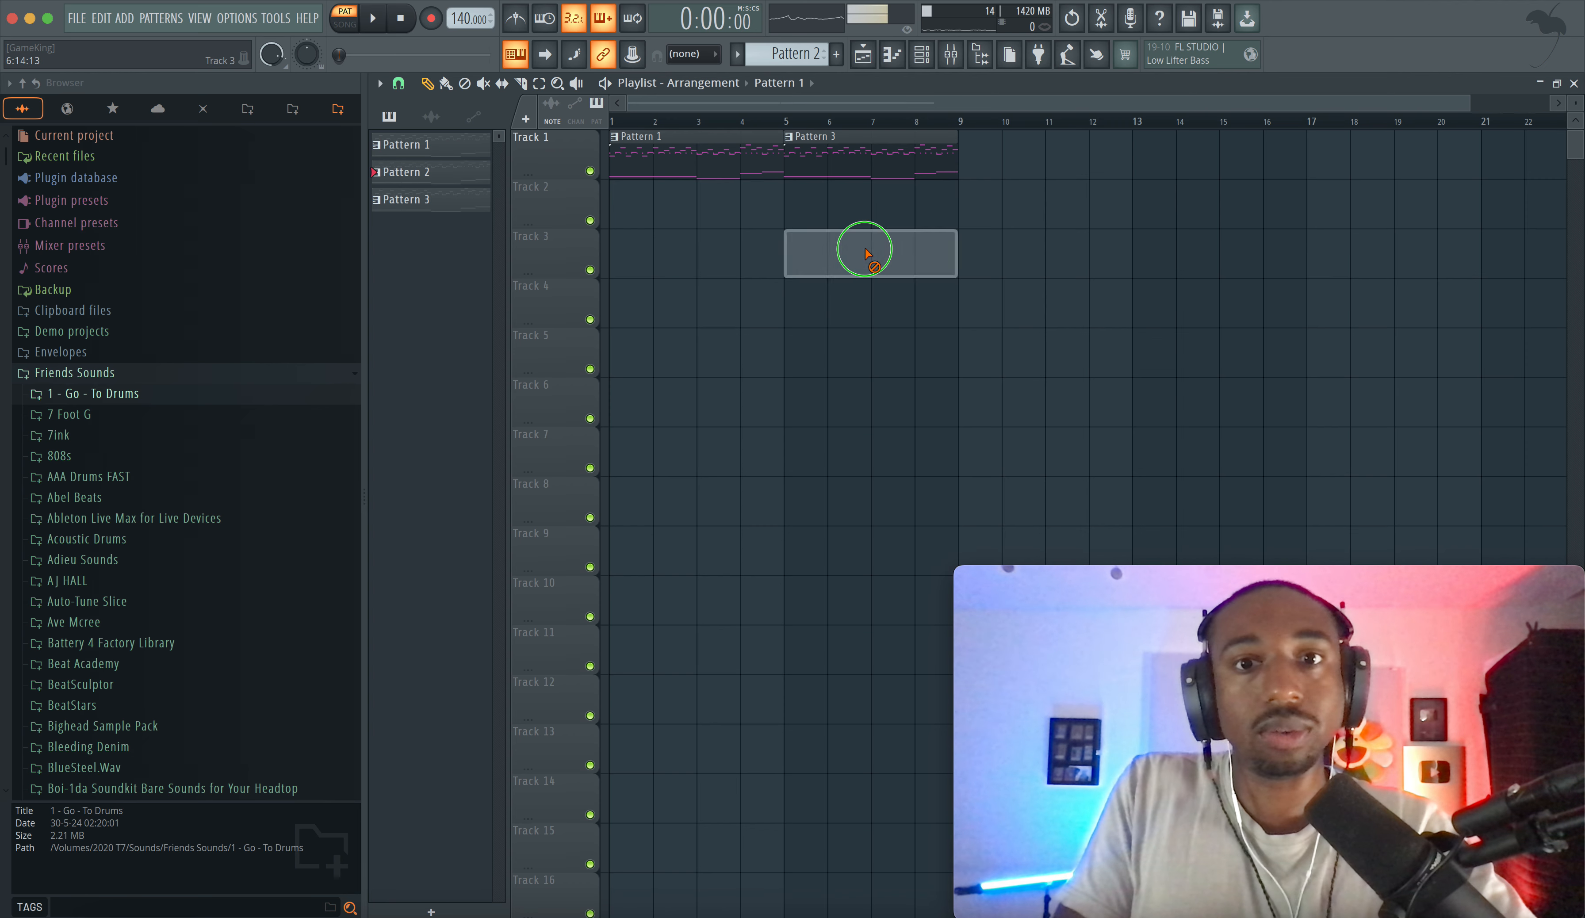
{"action": "right_click", "coordinate": [862, 247]}
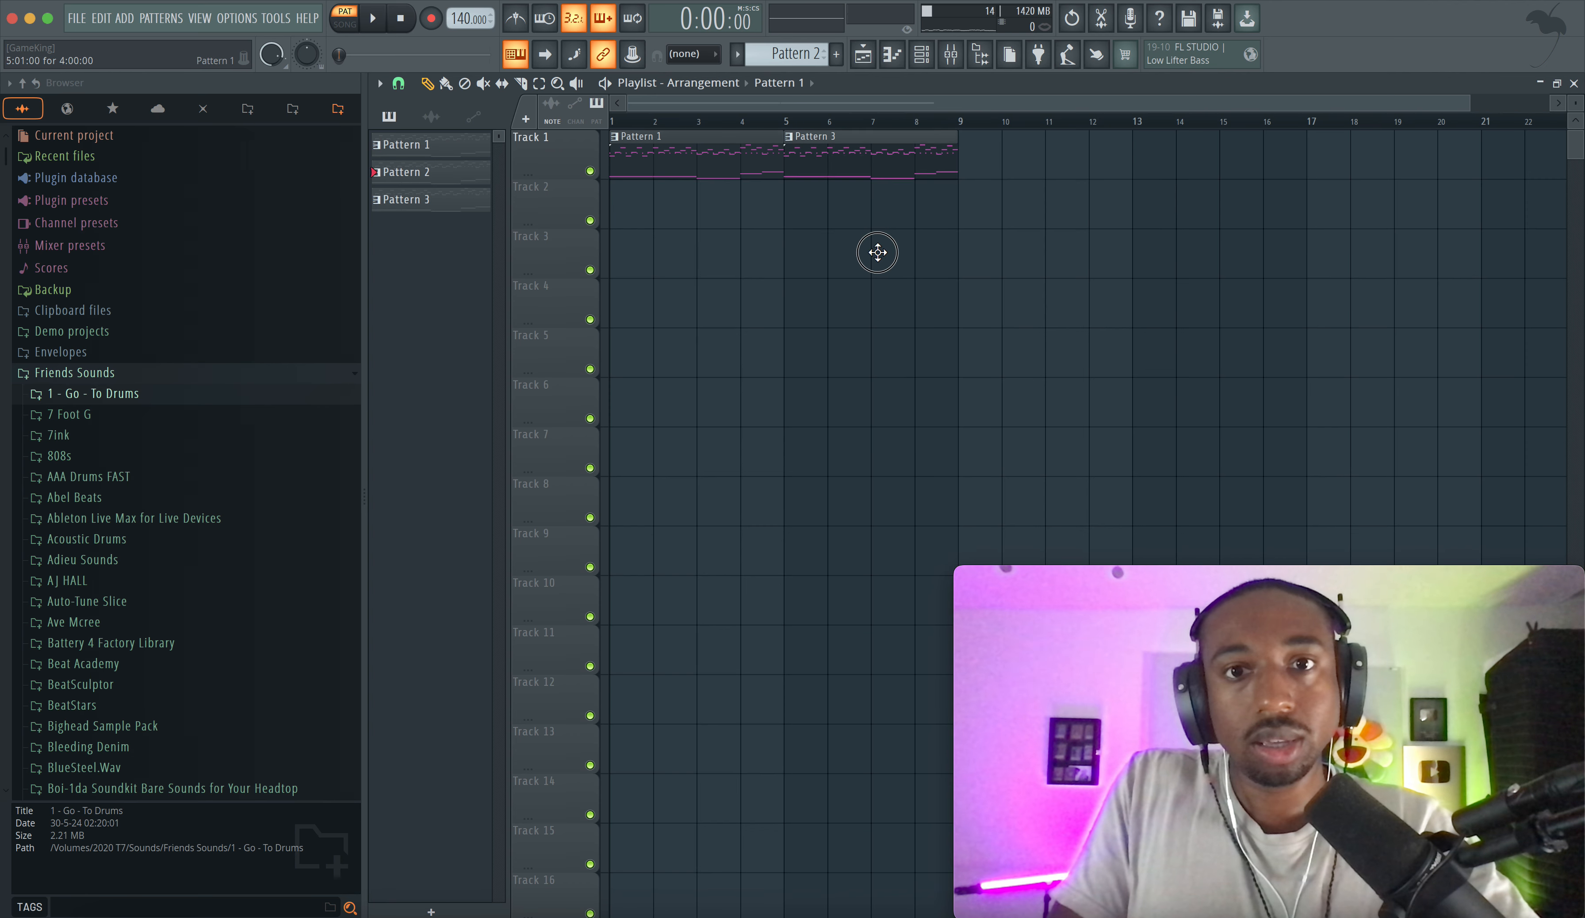
{"action": "left_click", "coordinate": [876, 208]}
{"action": "right_click", "coordinate": [845, 209]}
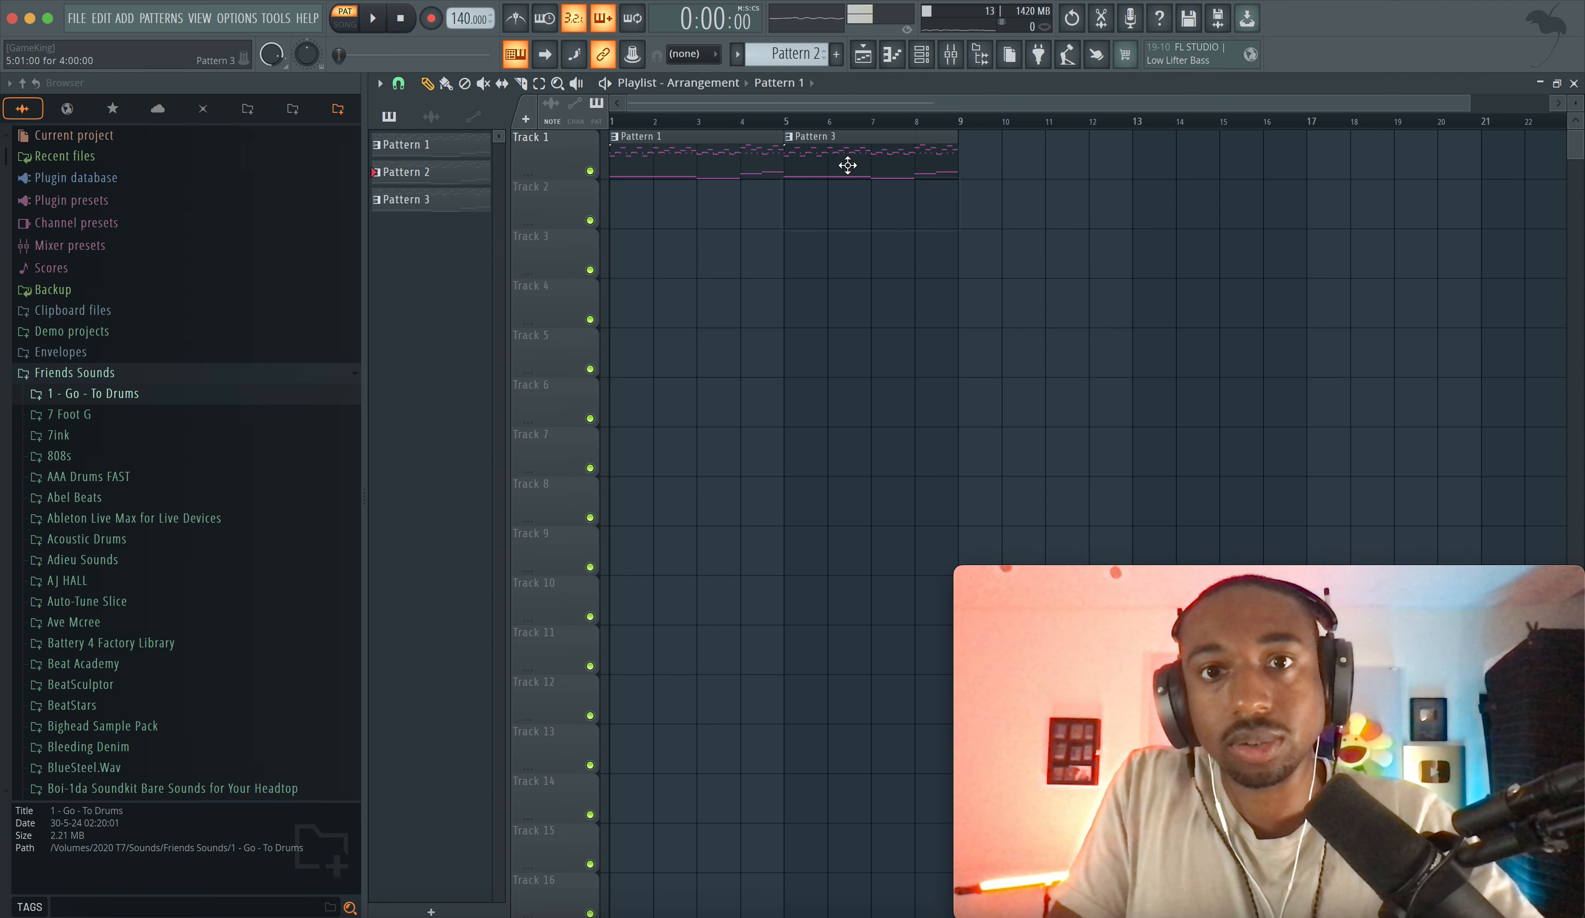
Step: Add a unique copy of the Pattern 3 clip directly after it on Track 1, at bar 9
{"action": "left_click", "coordinate": [845, 166]}
{"action": "mouse_move", "coordinate": [959, 151]}
{"action": "left_mouse_down"}
{"action": "mouse_move", "coordinate": [1001, 151]}
{"action": "mouse_move", "coordinate": [851, 154]}
{"action": "left_mouse_up"}
{"action": "left_click", "coordinate": [993, 217], "text": "super"}
{"action": "left_click", "coordinate": [997, 226], "text": "super"}
{"action": "left_click", "coordinate": [851, 268], "text": "super"}
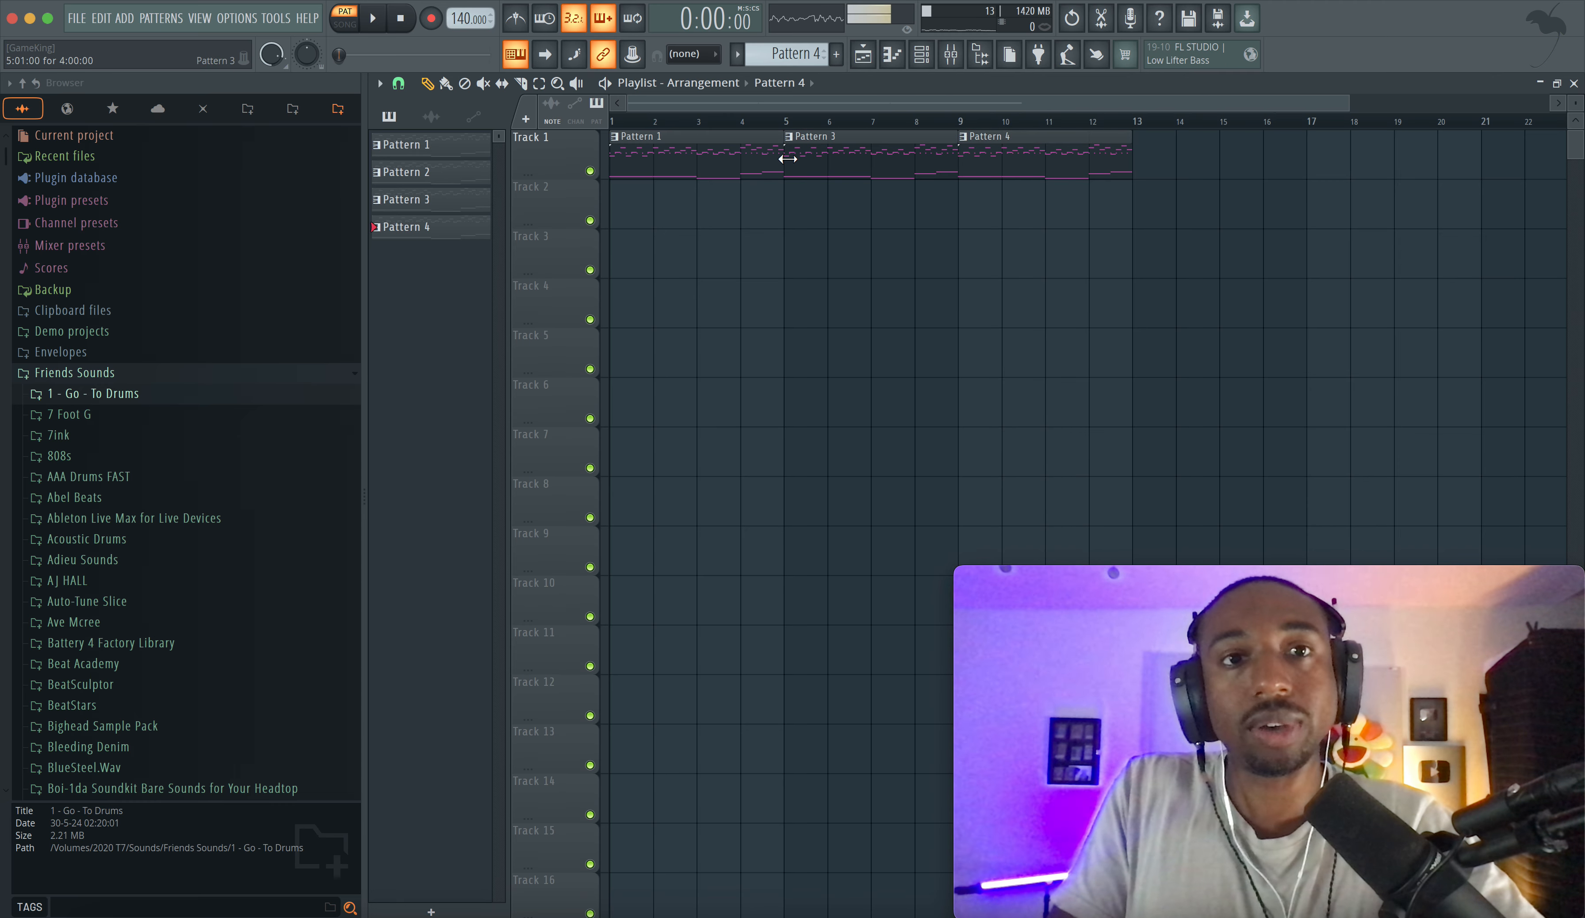
Step: Play Pattern 4 briefly, stop playback, and show its channel rack
{"action": "key", "text": "space"}
{"action": "key", "text": "space"}
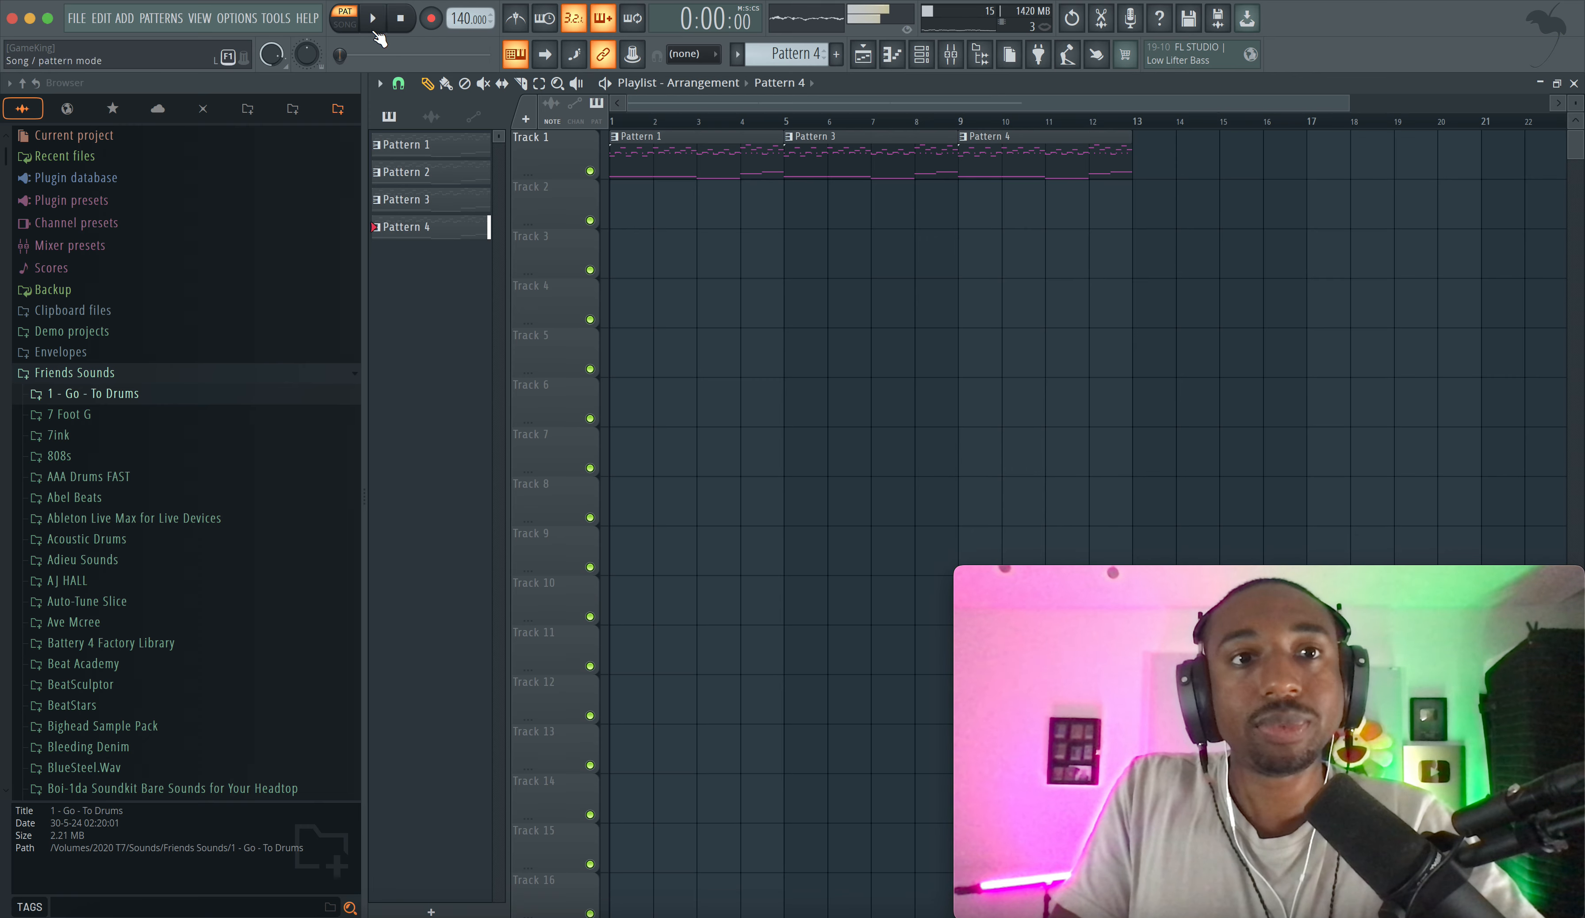
{"action": "left_click", "coordinate": [901, 61]}
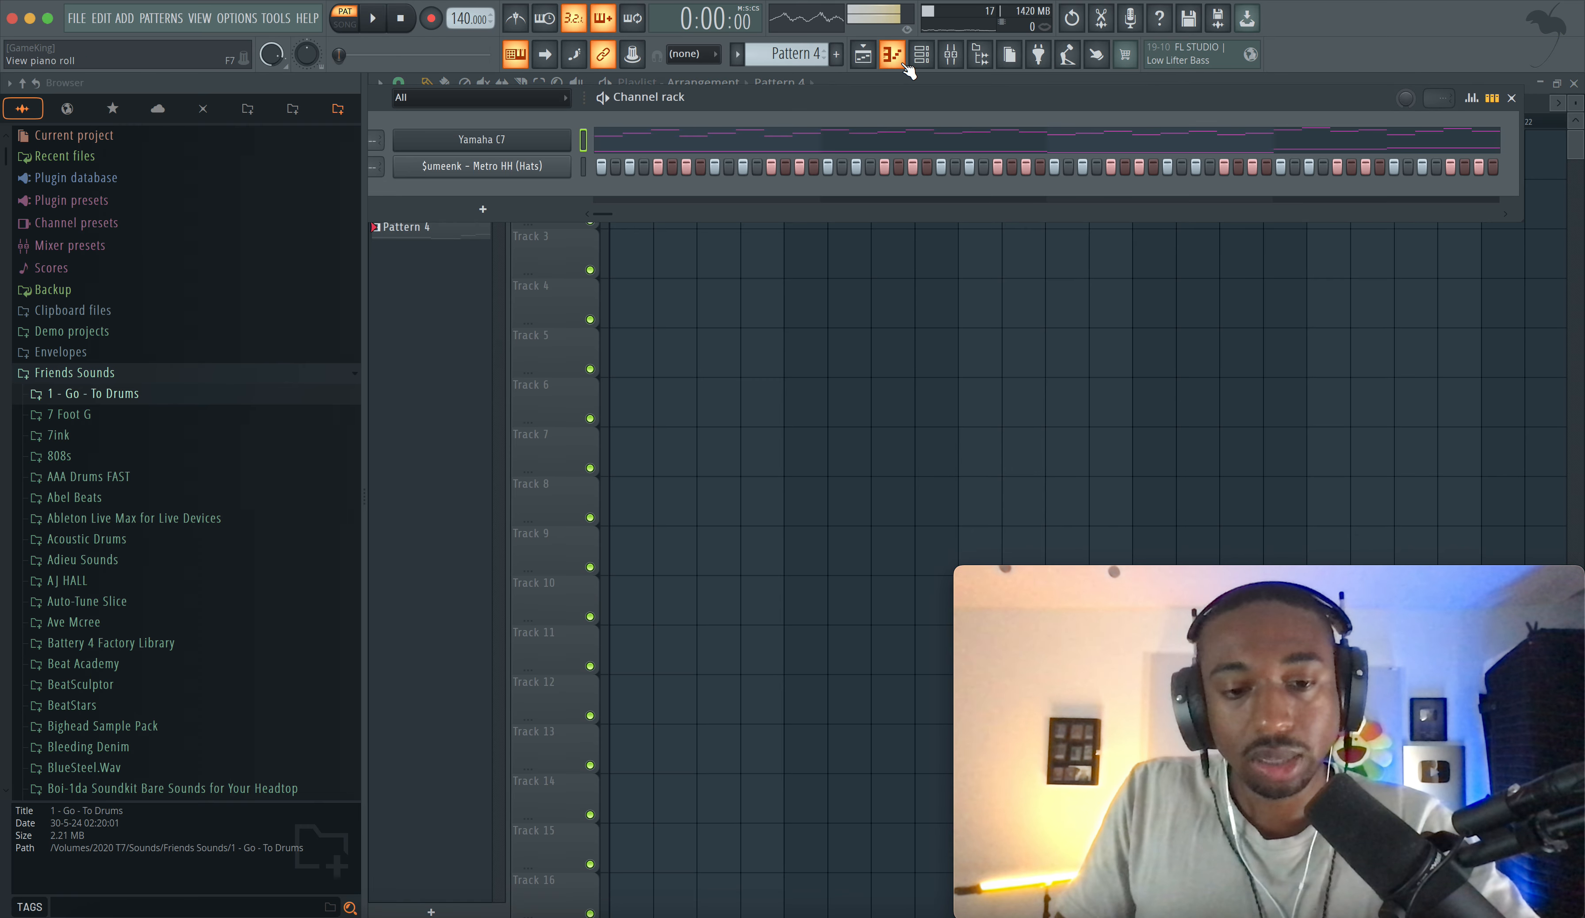